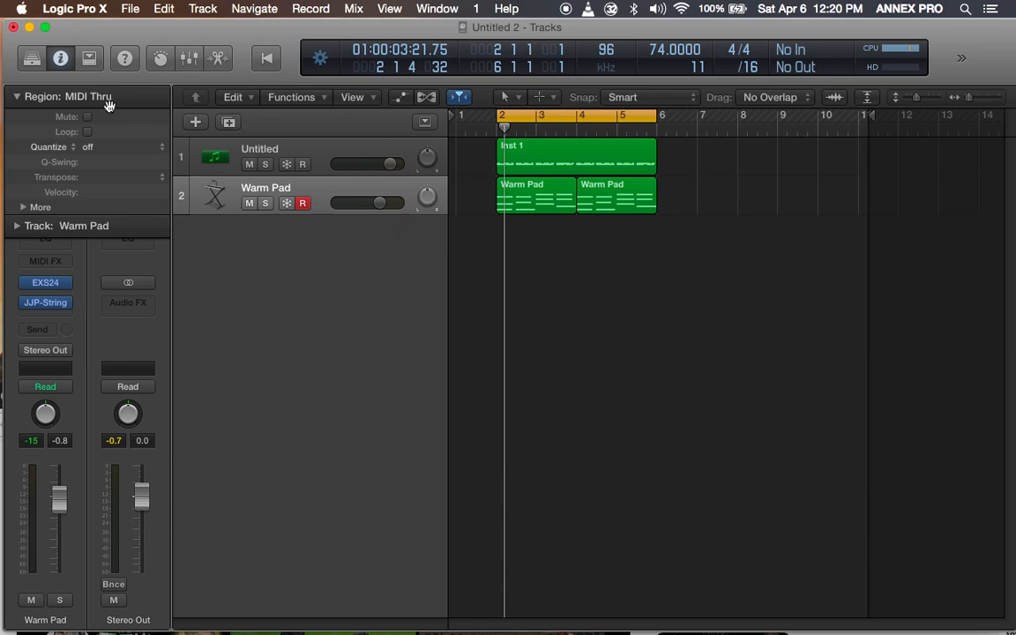
- View the Mac's system overview with its processor and memory specifications, and close it
{"action": "left_click", "coordinate": [23, 11]}
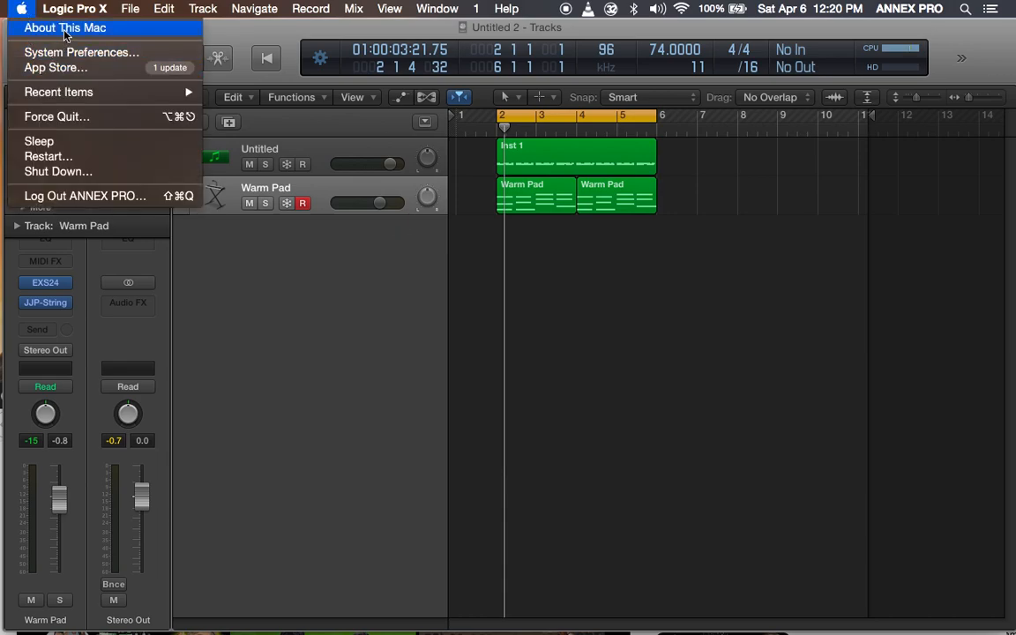
{"action": "left_click", "coordinate": [63, 29]}
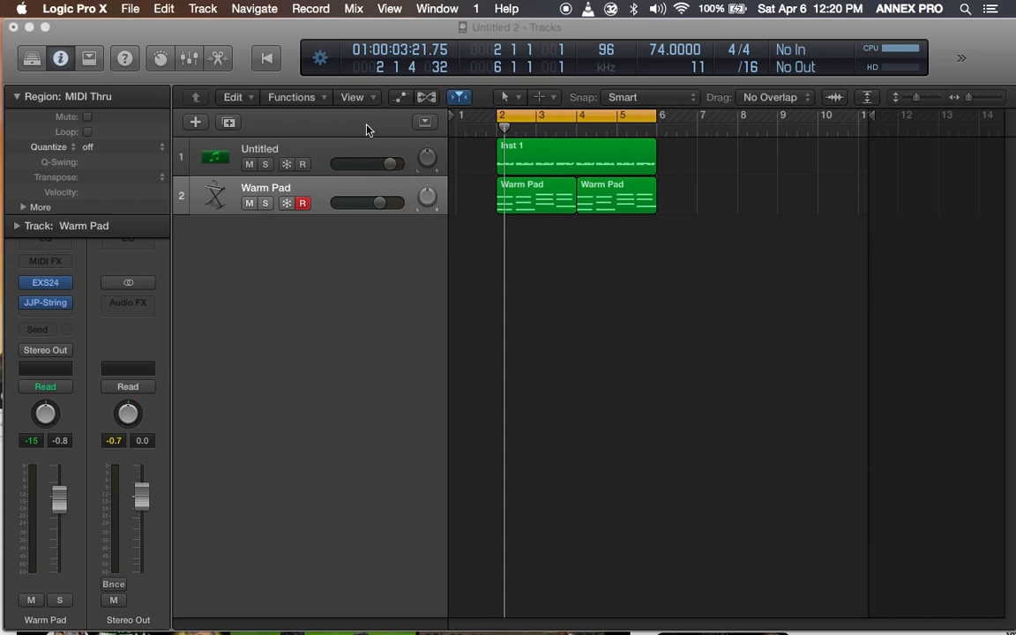
{"action": "left_click", "coordinate": [21, 11]}
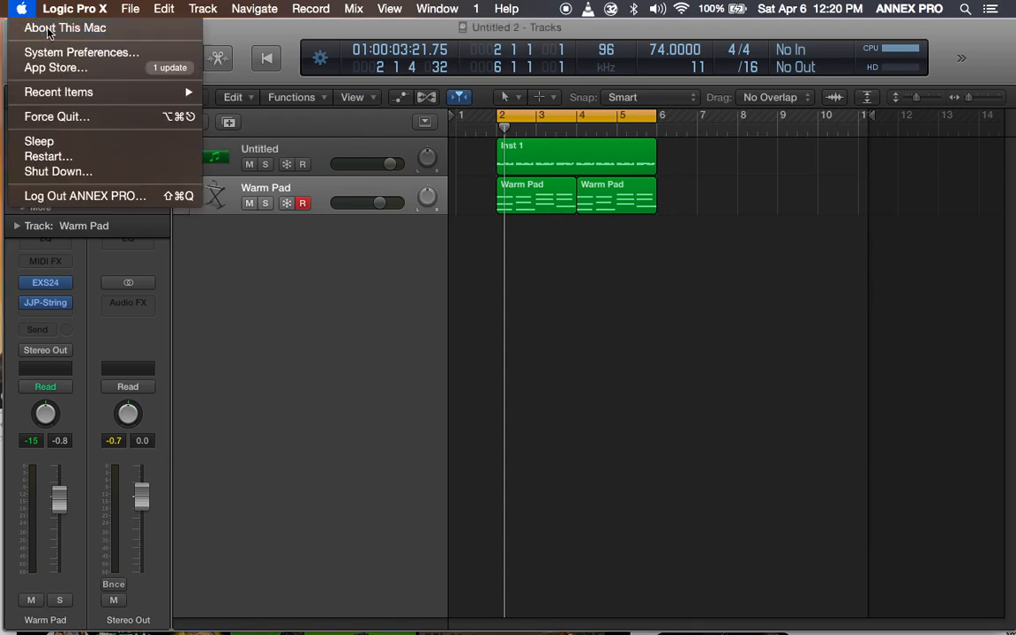
{"action": "left_click", "coordinate": [47, 30]}
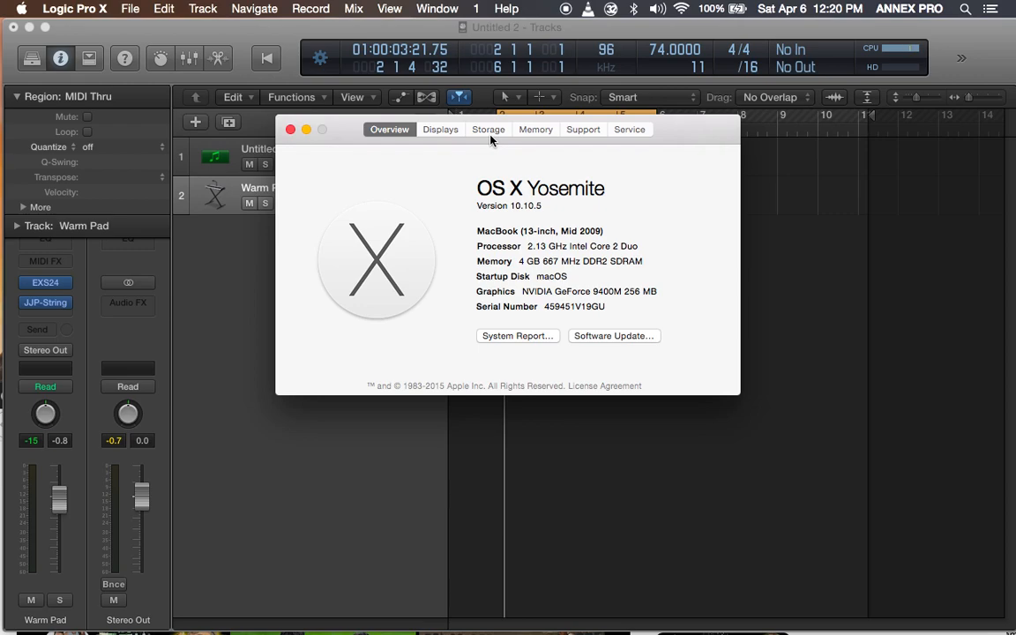
{"action": "left_click", "coordinate": [290, 131]}
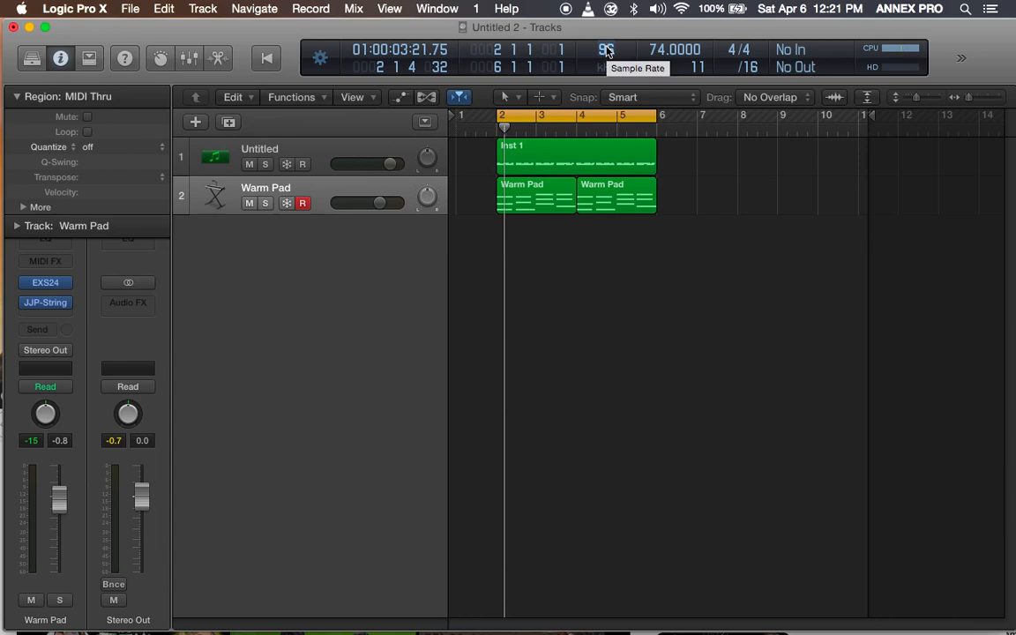
- Inspect the JJP-Strings-Keys plug-in on the Warm Pad track and on the Untitled track
{"action": "left_click", "coordinate": [270, 181]}
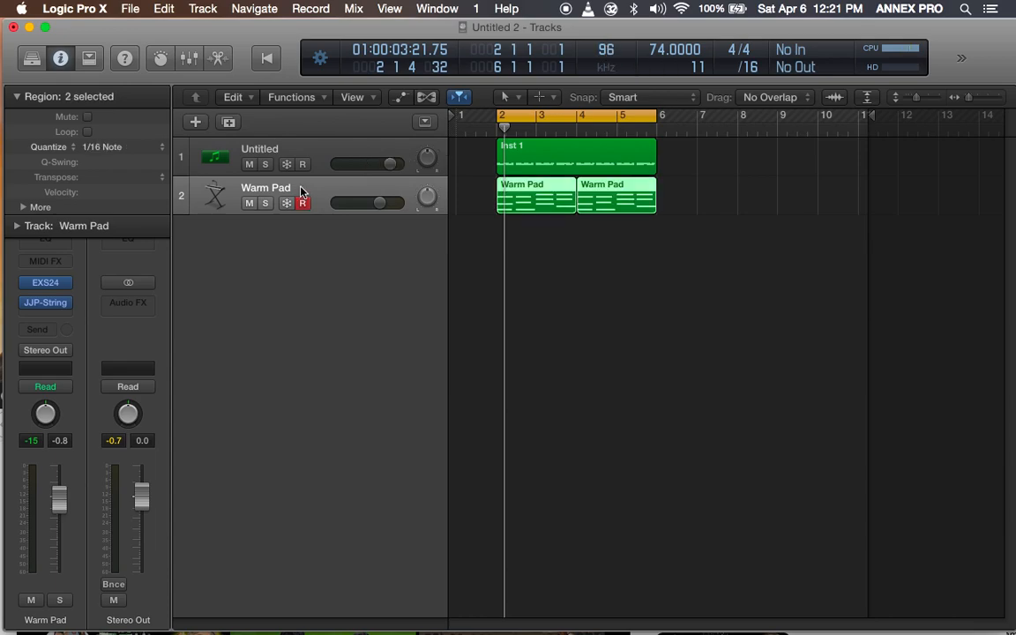
{"action": "left_click", "coordinate": [46, 304]}
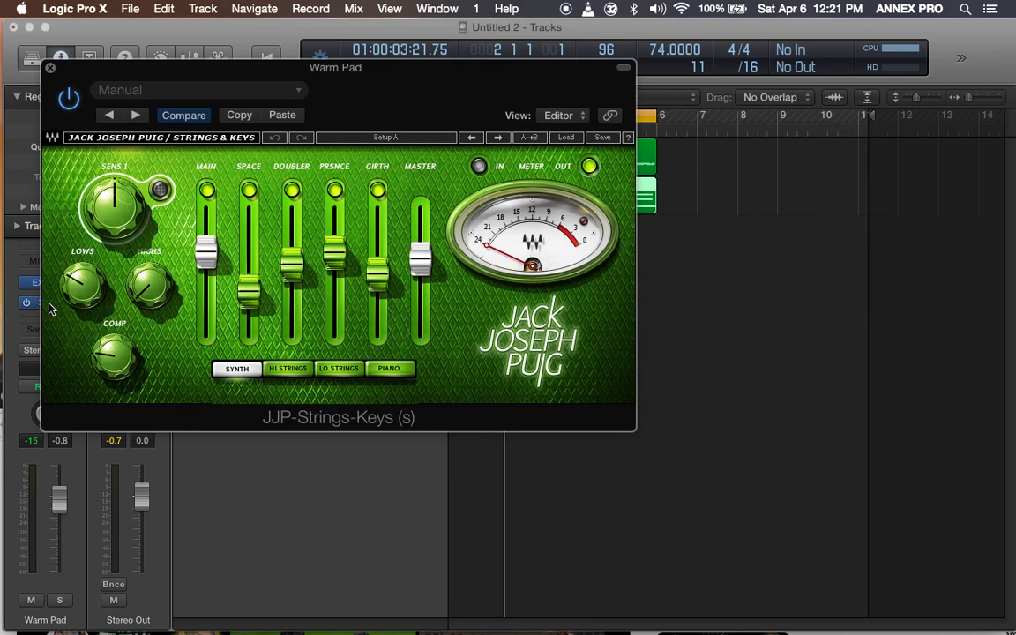
{"action": "left_click", "coordinate": [50, 69]}
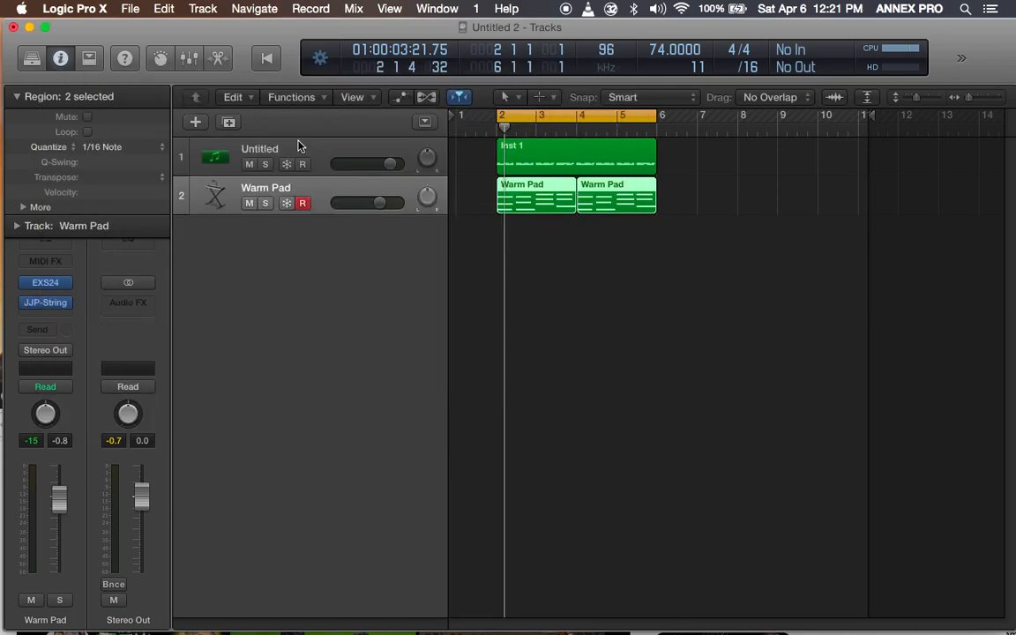
{"action": "left_click", "coordinate": [282, 155]}
{"action": "left_click", "coordinate": [47, 304]}
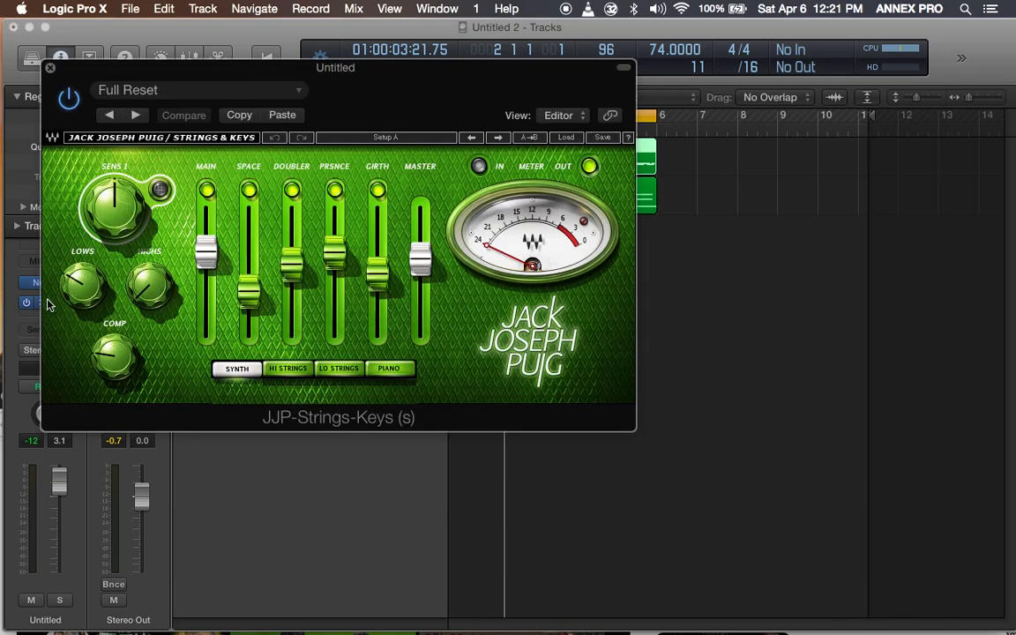
{"action": "left_click", "coordinate": [51, 69]}
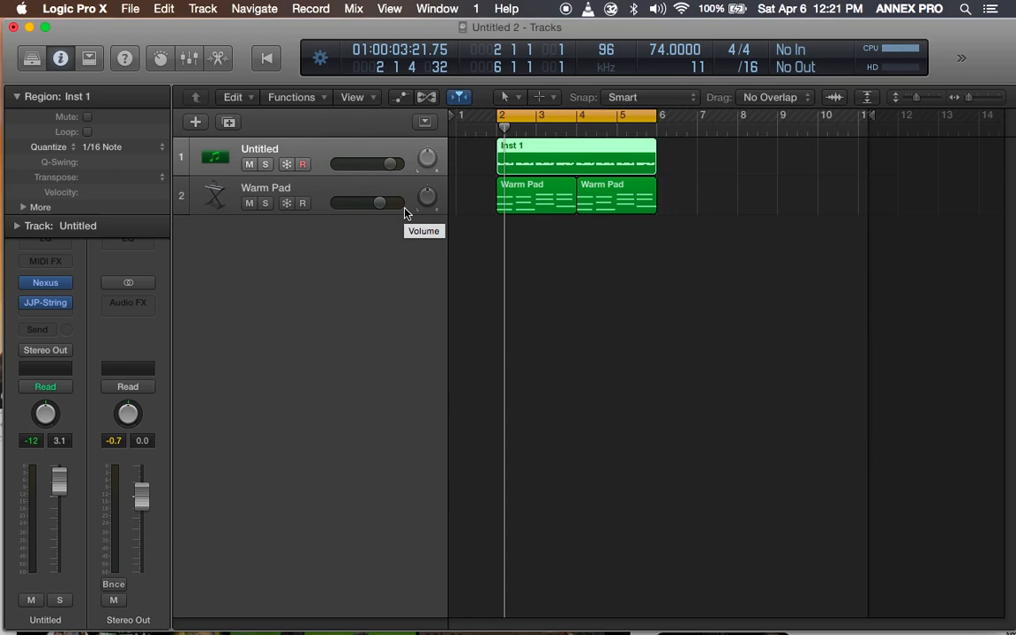
- Test playback of the project with the Untitled track selected, stop it and clear the region selection
{"action": "key", "text": "space"}
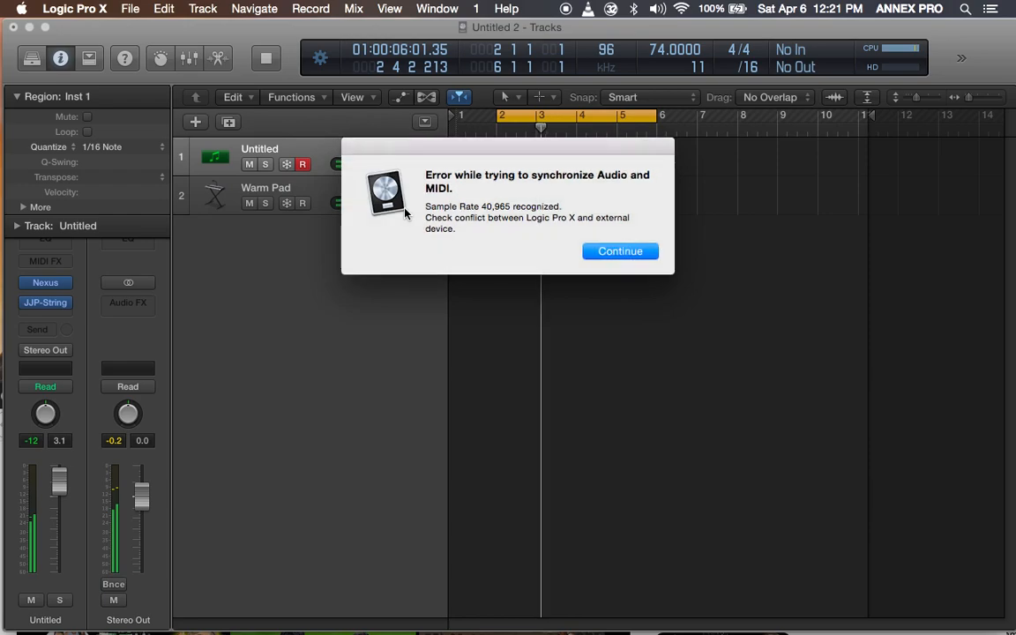
{"action": "left_click", "coordinate": [609, 252]}
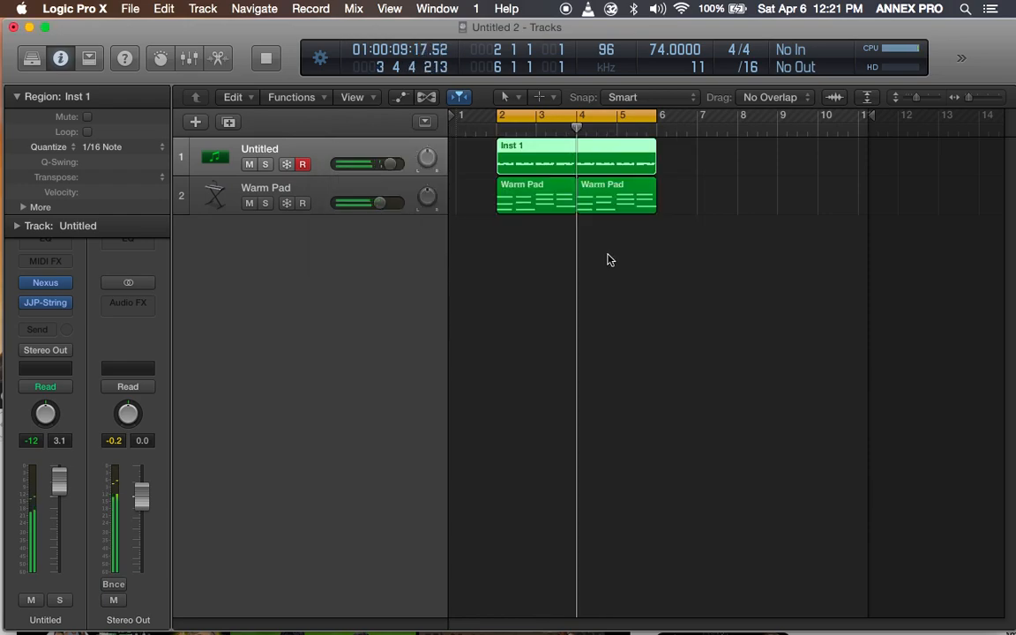
{"action": "key", "text": "space"}
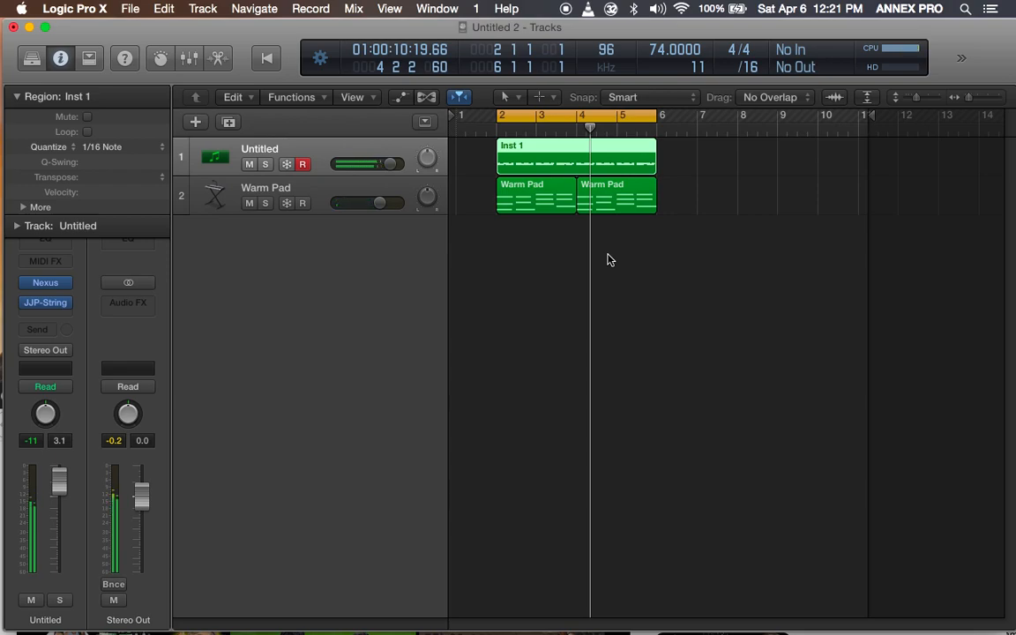
{"action": "left_click_drag", "start_coordinate": [637, 28], "coordinate": [634, 21]}
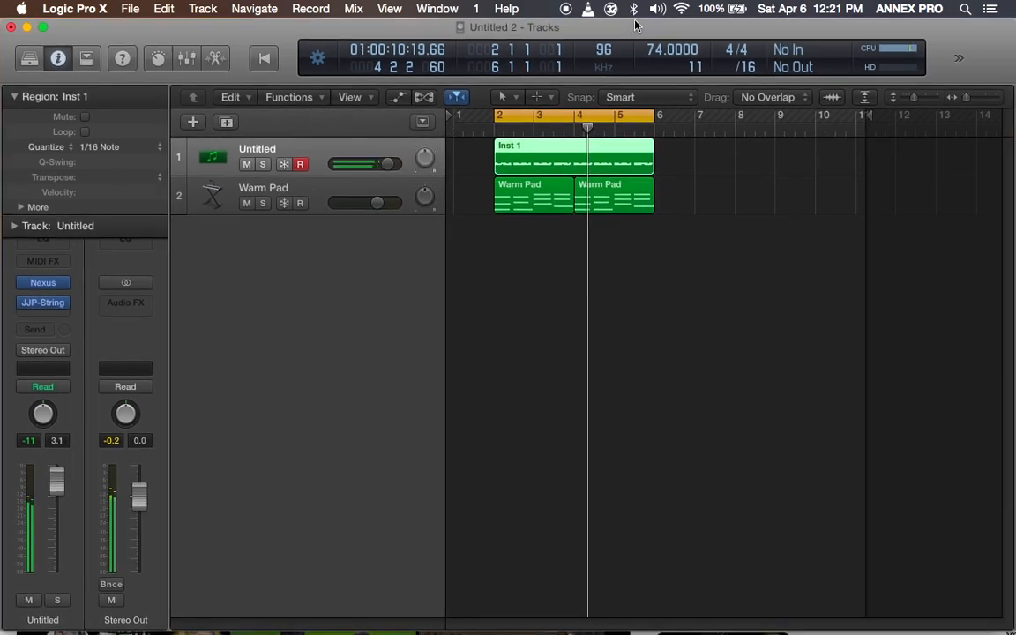
{"action": "left_click", "coordinate": [585, 283]}
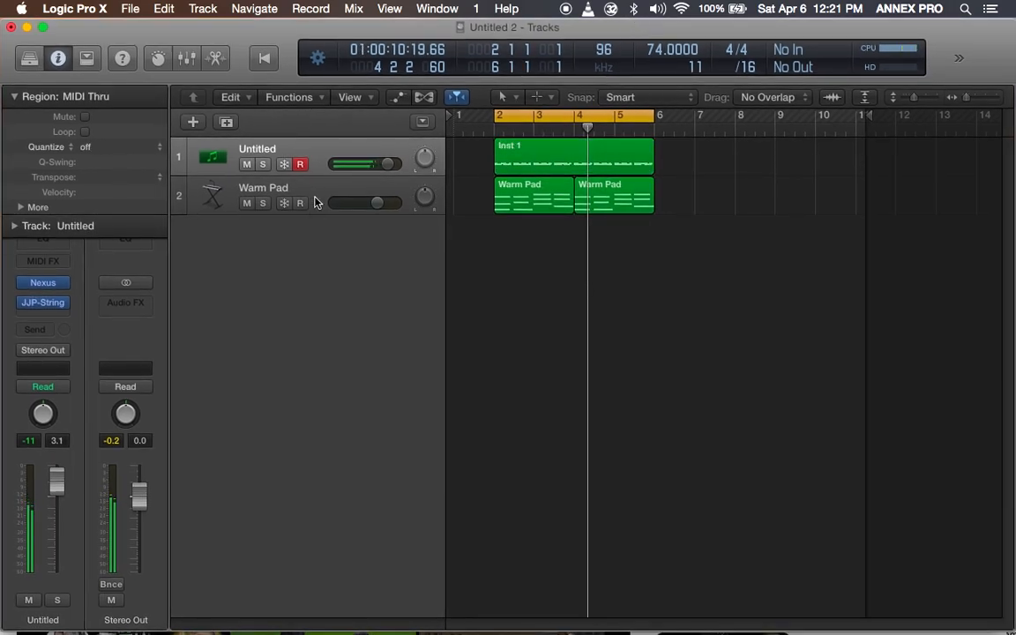
- Bypass the JJP-String plug-in on the Warm Pad track and test the project's playback
{"action": "left_click", "coordinate": [273, 210]}
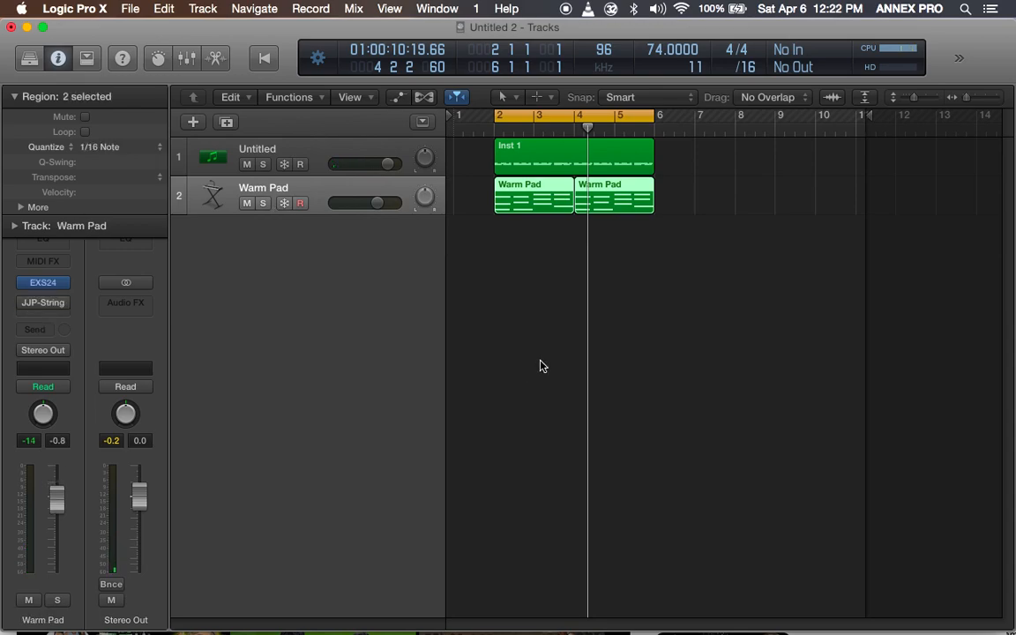
{"action": "key", "text": "space"}
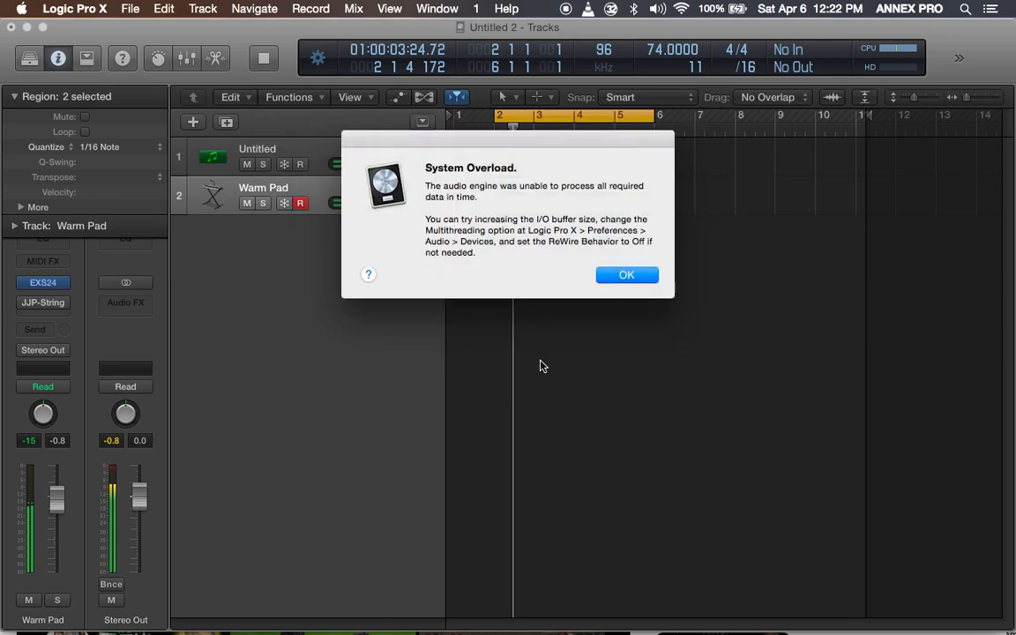
{"action": "left_click", "coordinate": [638, 279]}
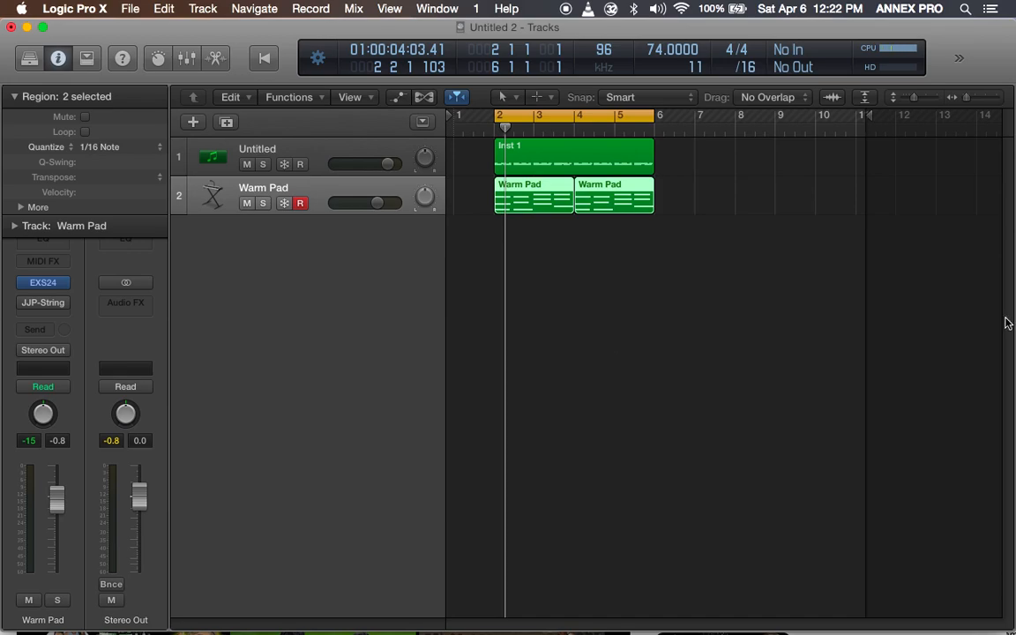
- Extend the project end marker to position 13 3 1 1 and clear the region selection
{"action": "left_click_drag", "start_coordinate": [869, 113], "coordinate": [959, 121]}
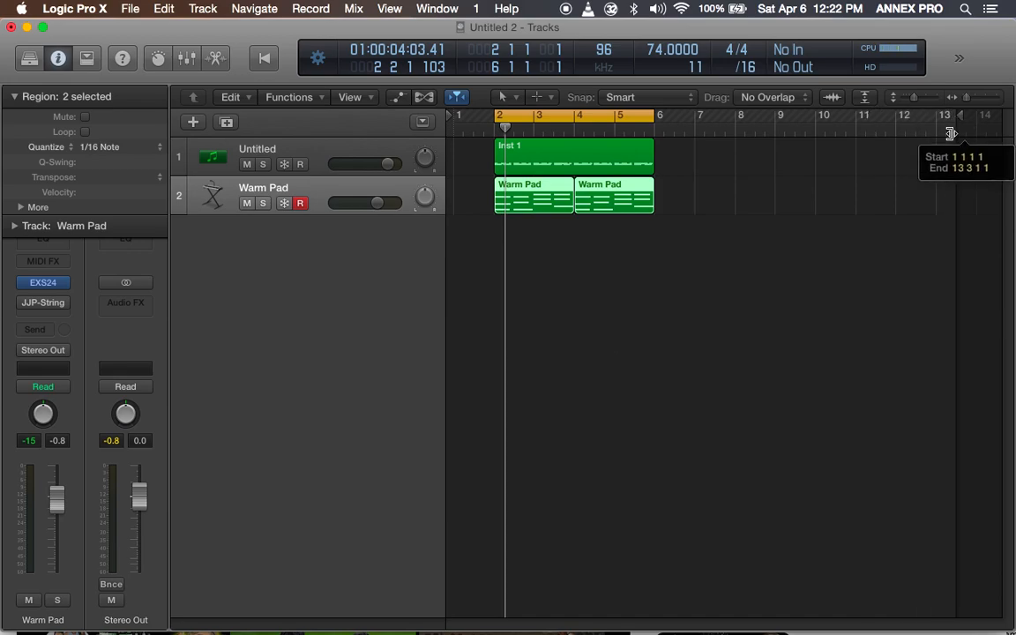
{"action": "left_click", "coordinate": [484, 317]}
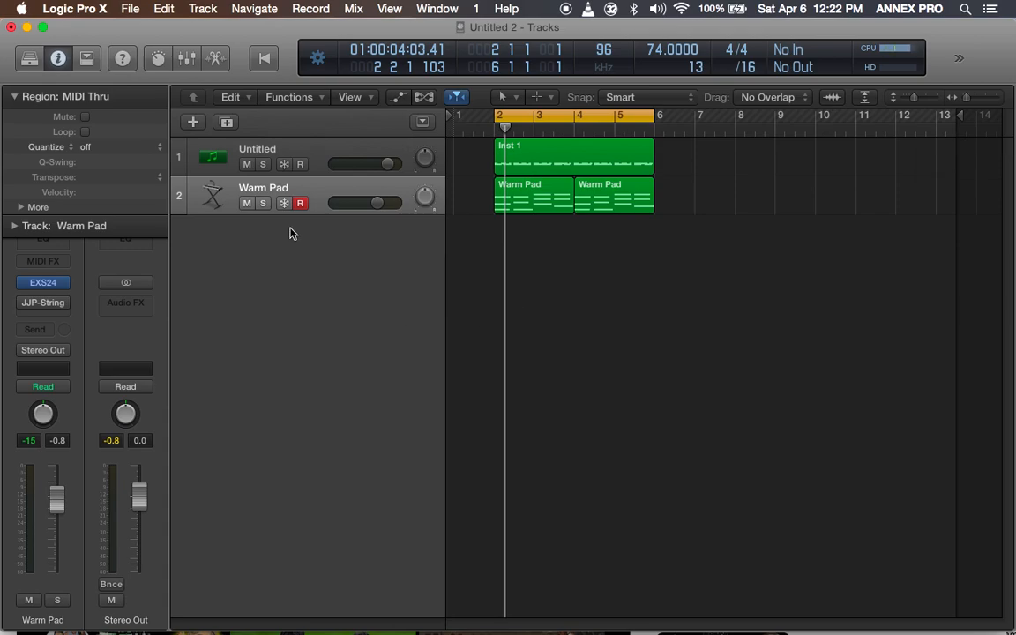
- Configure the track headers to hide the Freeze button
{"action": "right_click", "coordinate": [317, 169]}
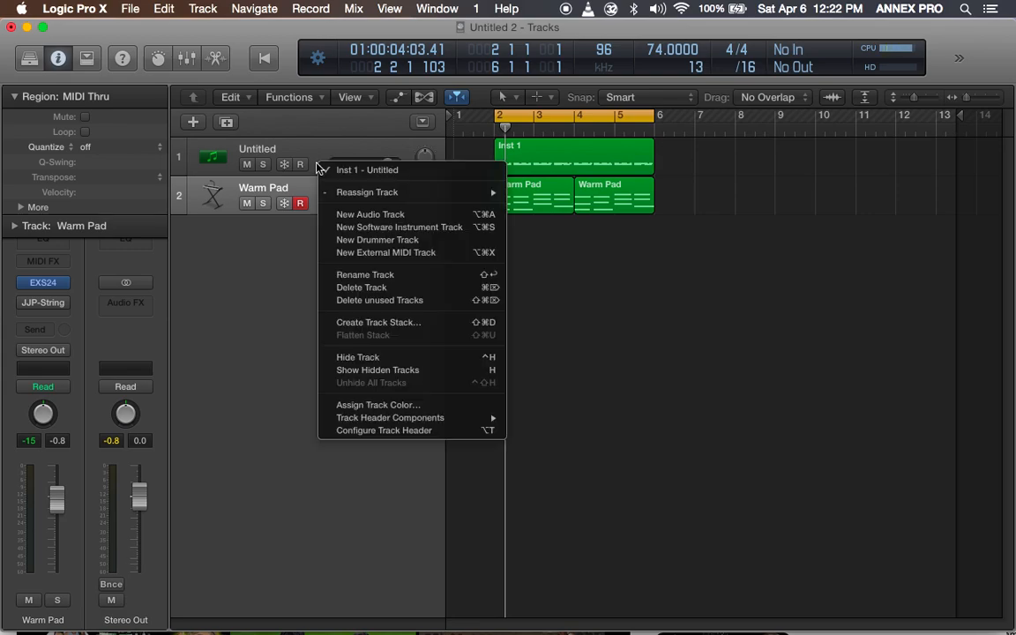
{"action": "left_click", "coordinate": [374, 432]}
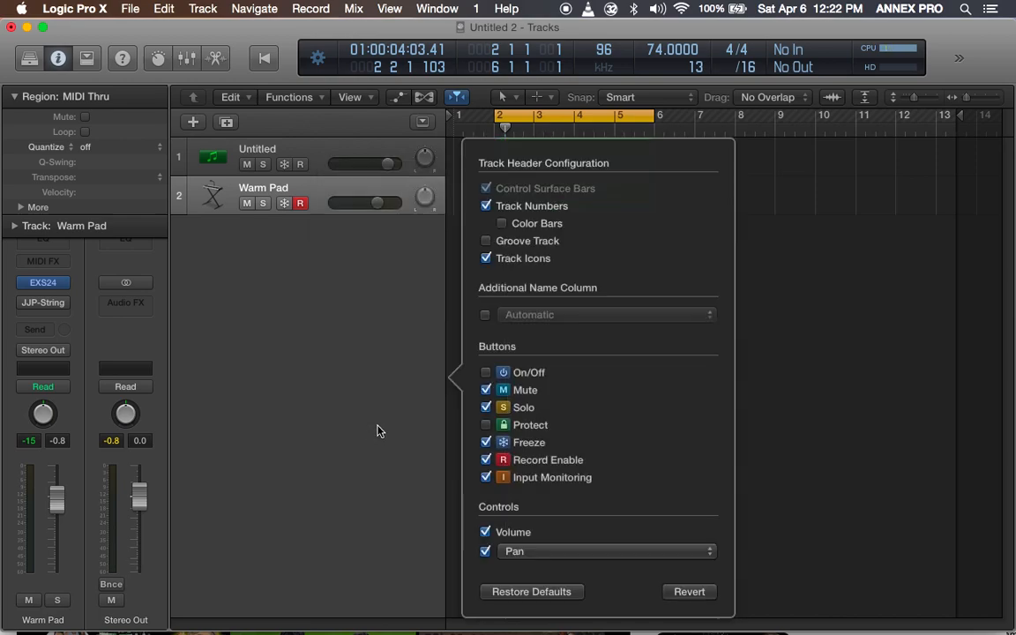
{"action": "left_click", "coordinate": [487, 443]}
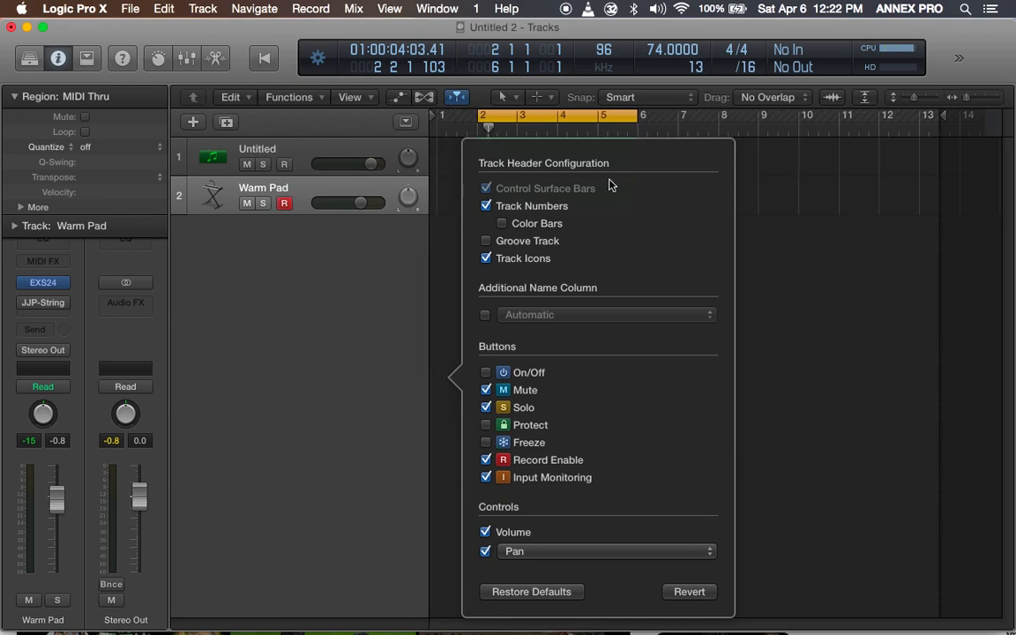
{"action": "left_click", "coordinate": [845, 301]}
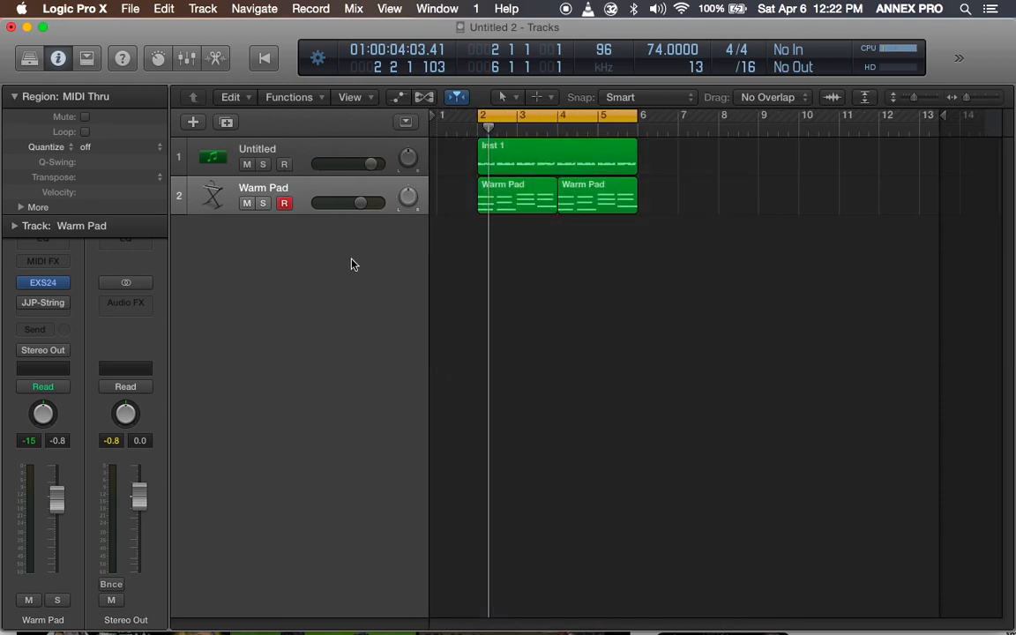
- Configure the track headers to show the Freeze button
{"action": "right_click", "coordinate": [312, 190]}
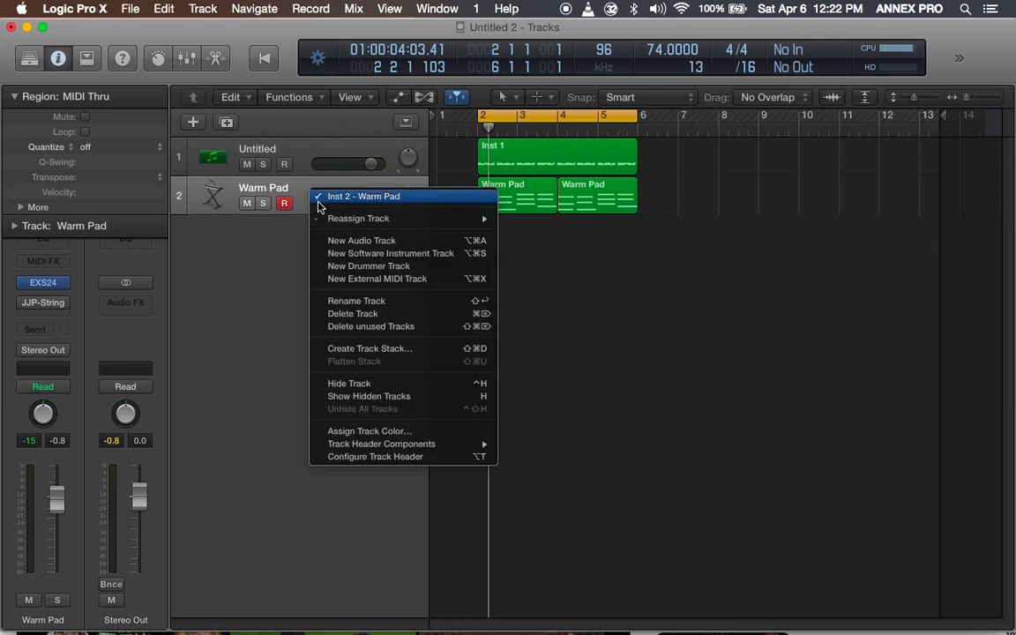
{"action": "left_click", "coordinate": [357, 456]}
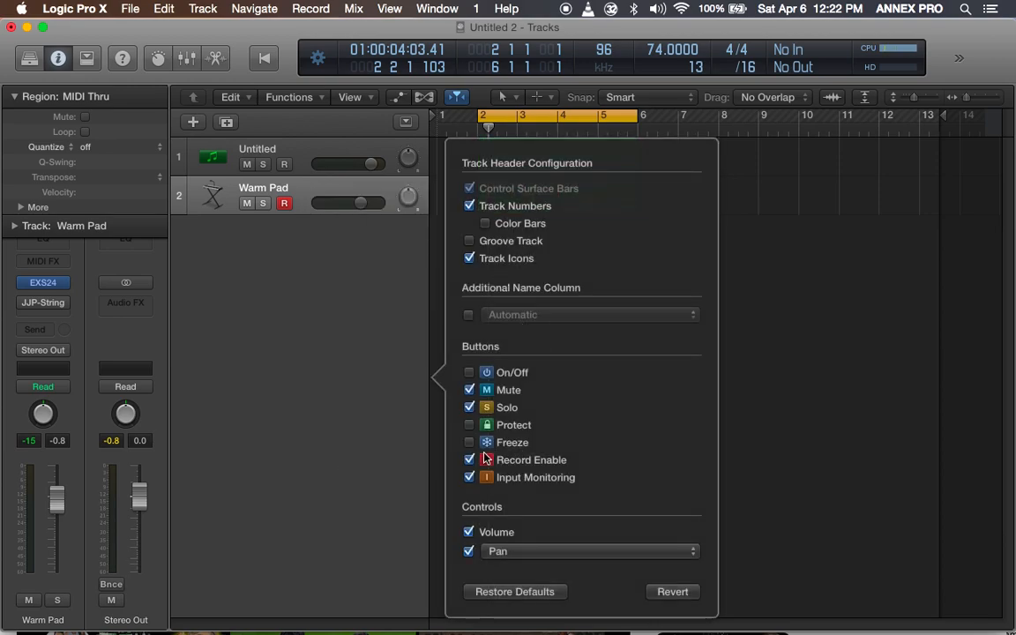
{"action": "left_click", "coordinate": [470, 442]}
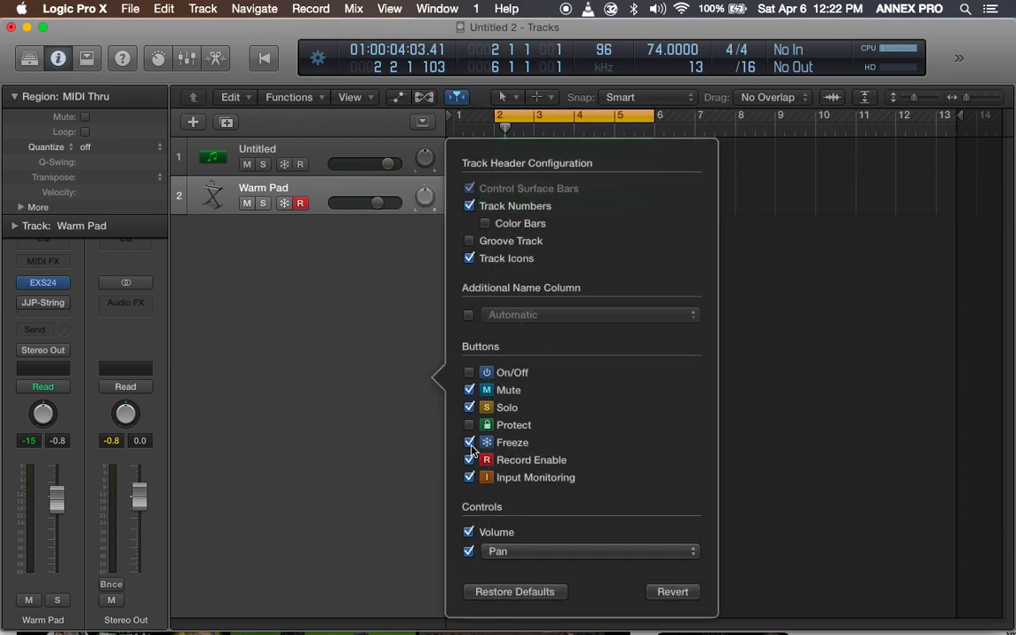
{"action": "left_click", "coordinate": [741, 347]}
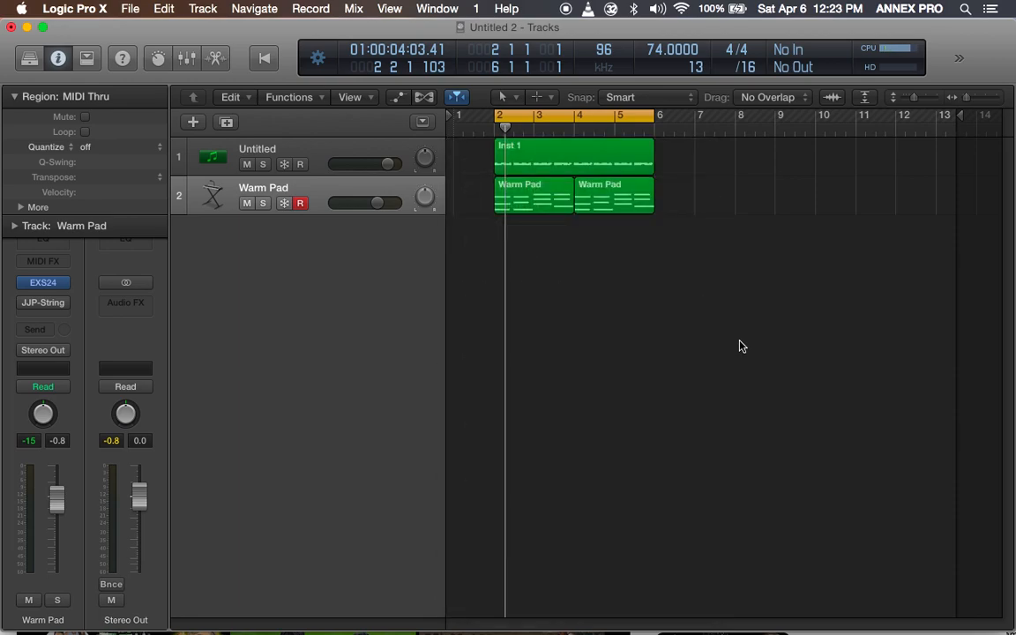
- Turn on Freeze for both the Untitled and Warm Pad tracks
{"action": "left_click", "coordinate": [284, 164]}
{"action": "left_click", "coordinate": [284, 203]}
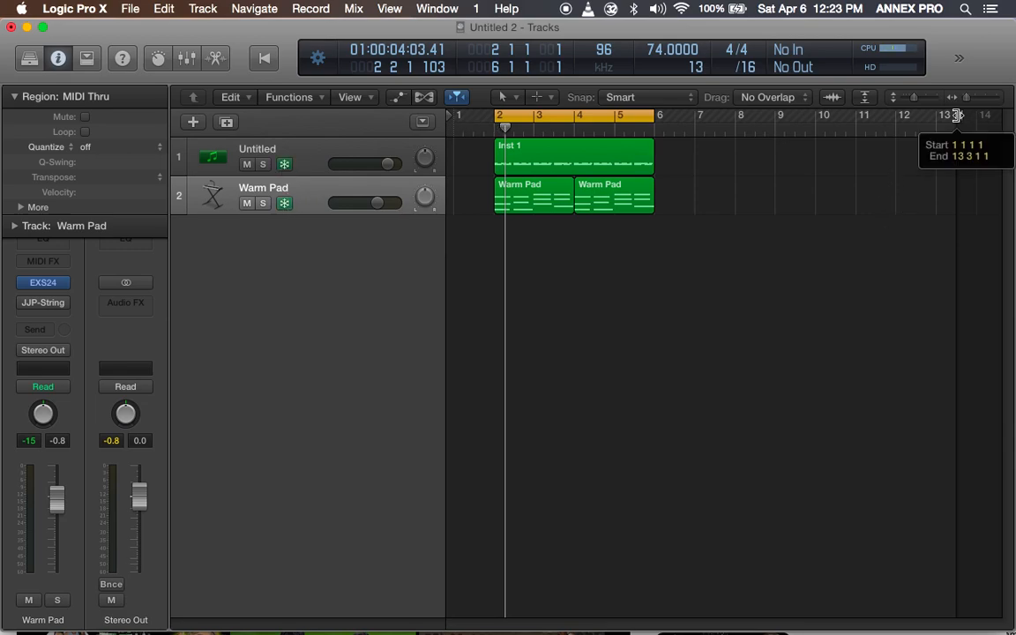
- Move the project end marker to bar 7, just past the end of the regions
{"action": "left_click_drag", "start_coordinate": [957, 116], "coordinate": [956, 119]}
{"action": "left_click_drag", "start_coordinate": [789, 624], "coordinate": [864, 623]}
{"action": "left_click_drag", "start_coordinate": [800, 624], "coordinate": [839, 621]}
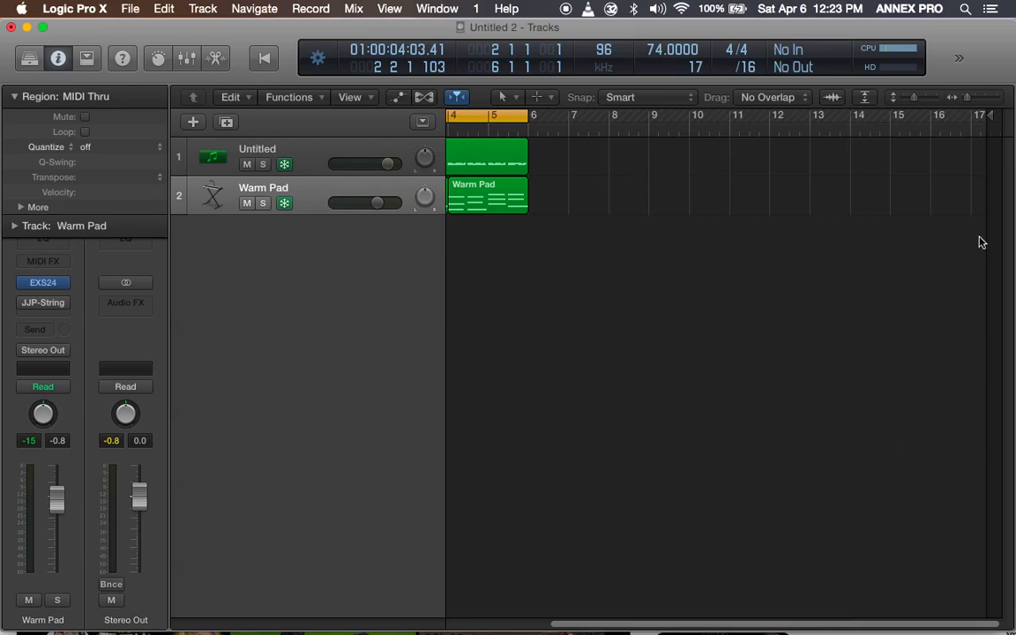
{"action": "mouse_move", "coordinate": [979, 132]}
{"action": "left_mouse_down"}
{"action": "mouse_move", "coordinate": [968, 125]}
{"action": "mouse_move", "coordinate": [793, 194]}
{"action": "mouse_move", "coordinate": [607, 220]}
{"action": "mouse_move", "coordinate": [575, 236]}
{"action": "left_mouse_up"}
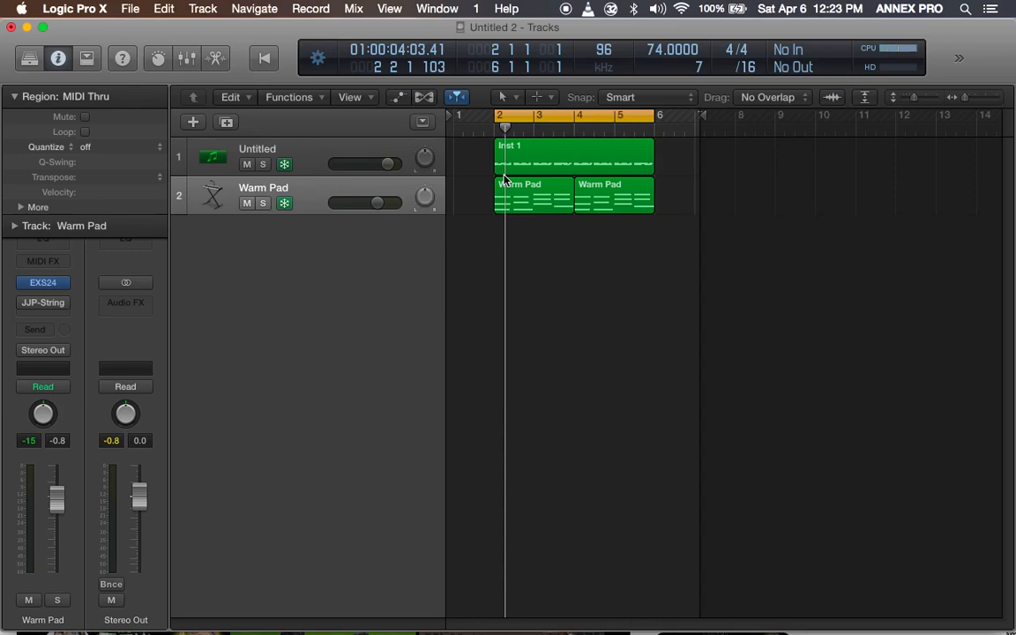
- Try to bypass the JJP-String plug-in on the Untitled track and unfreeze both tracks
{"action": "left_click", "coordinate": [291, 152]}
{"action": "left_click", "coordinate": [25, 304]}
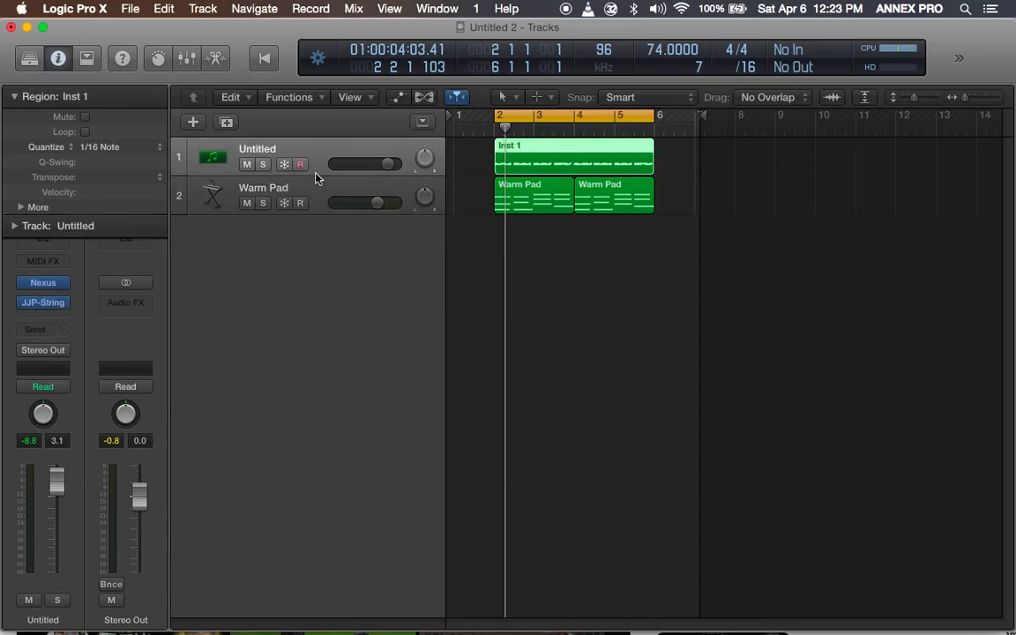
- Freeze the Untitled and Warm Pad tracks, and play the project to render and audition them
{"action": "left_click", "coordinate": [284, 164]}
{"action": "left_click", "coordinate": [284, 203]}
{"action": "key", "text": "space"}
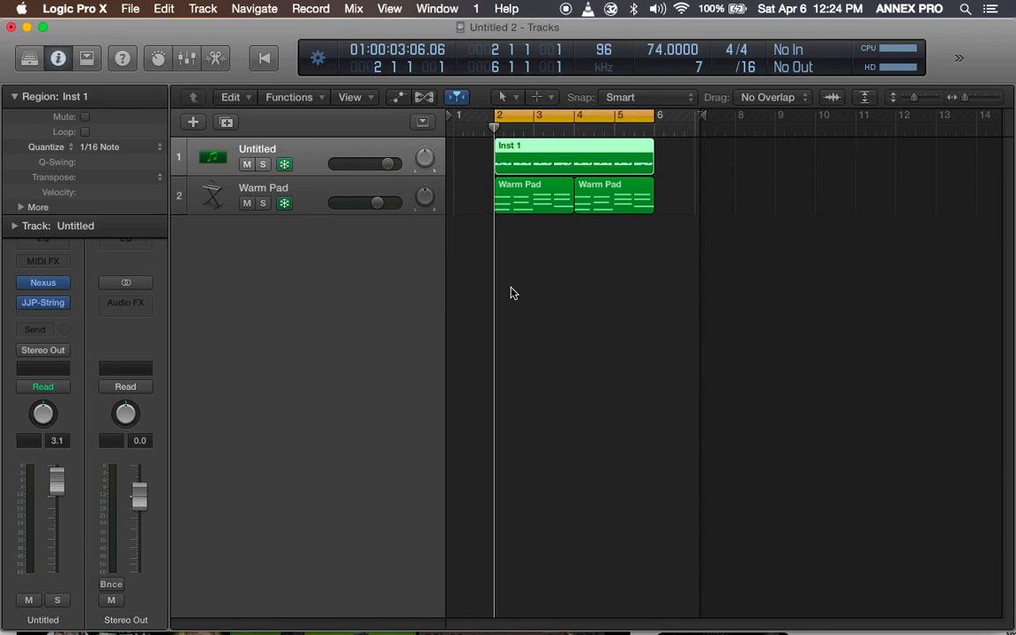
{"action": "key", "text": "space"}
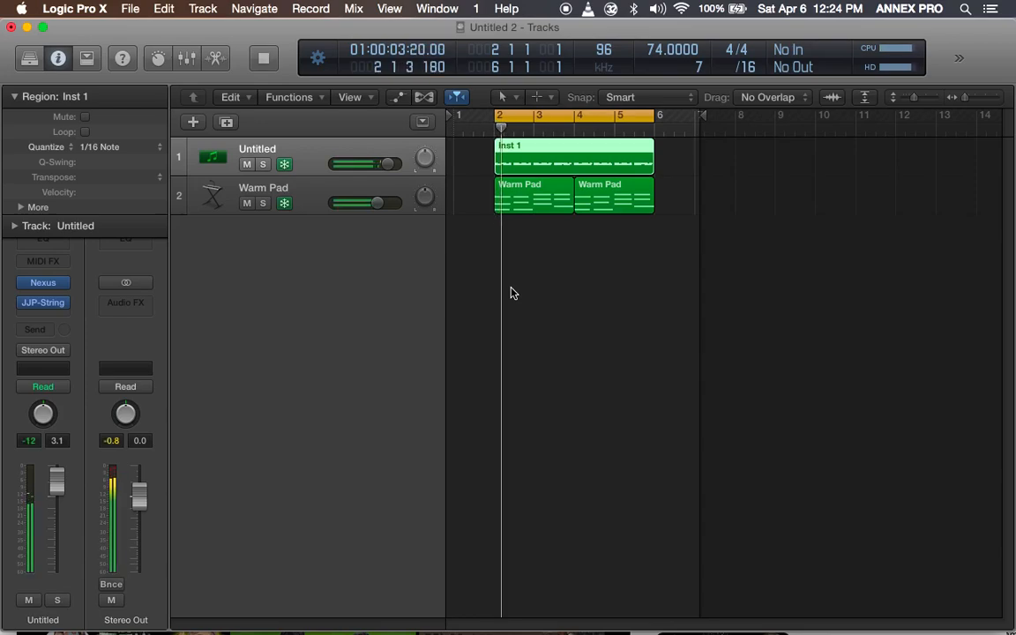
{"action": "key", "text": "space"}
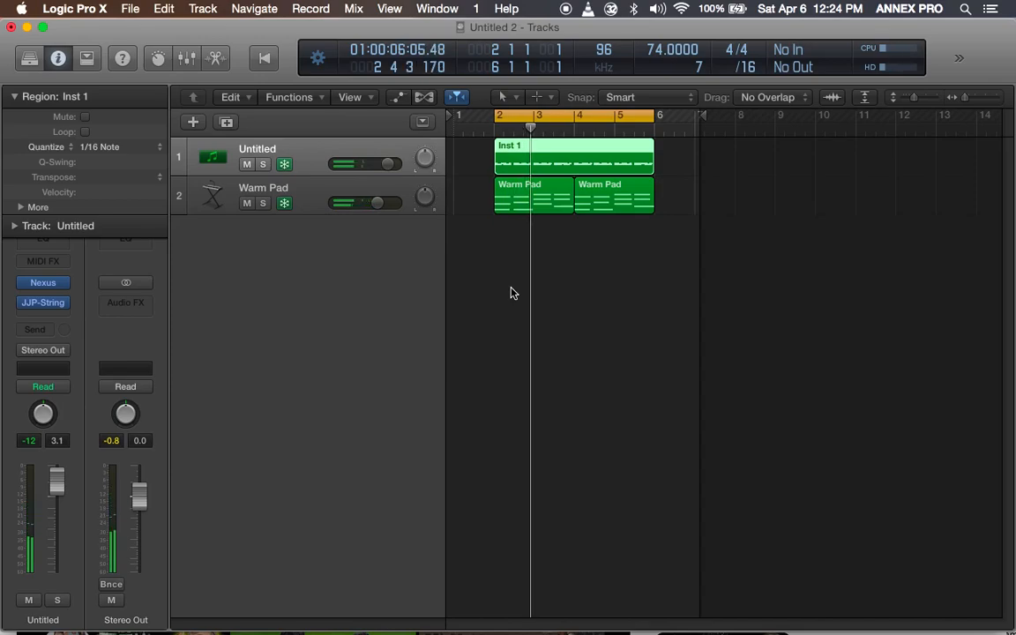
- Select the Warm Pad track and reveal the Untitled 2 project's Logic folder in Finder
{"action": "left_click", "coordinate": [385, 187]}
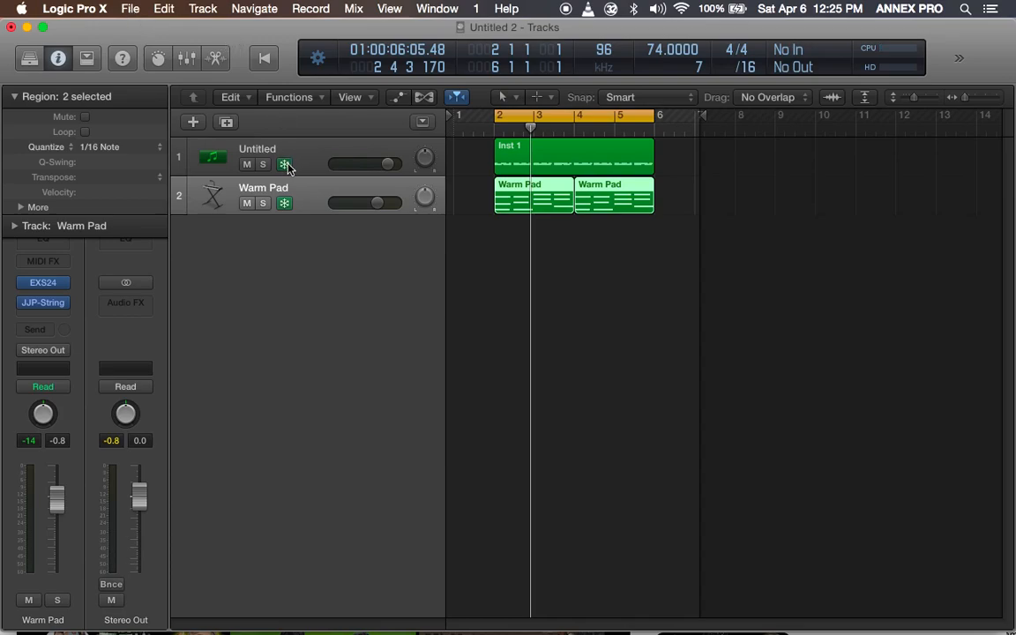
{"action": "left_click_drag", "start_coordinate": [328, 30], "coordinate": [406, 109]}
{"action": "right_click", "coordinate": [475, 106]}
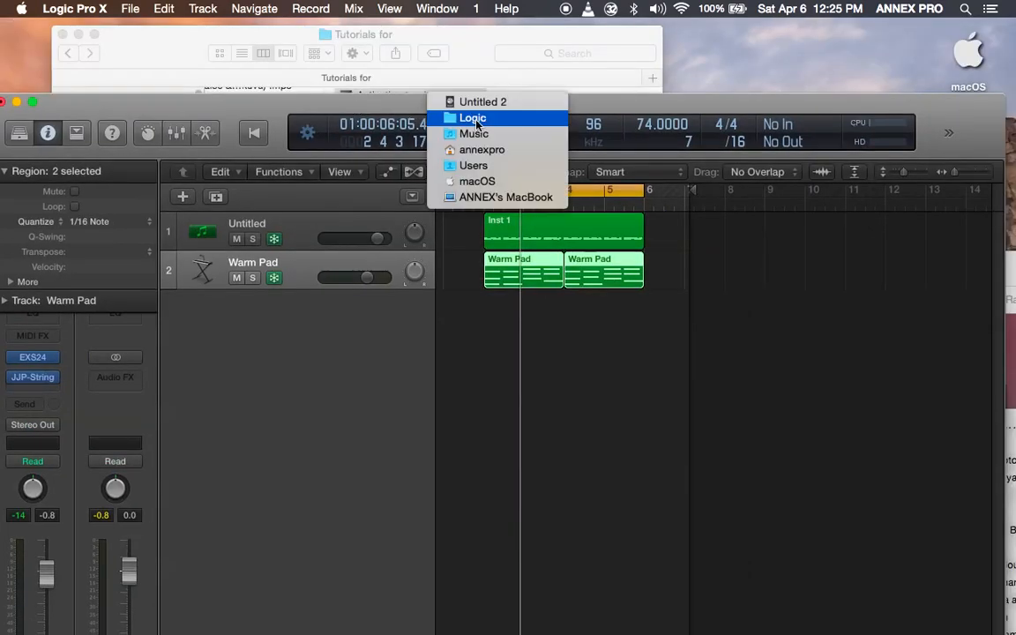
{"action": "left_click", "coordinate": [477, 123]}
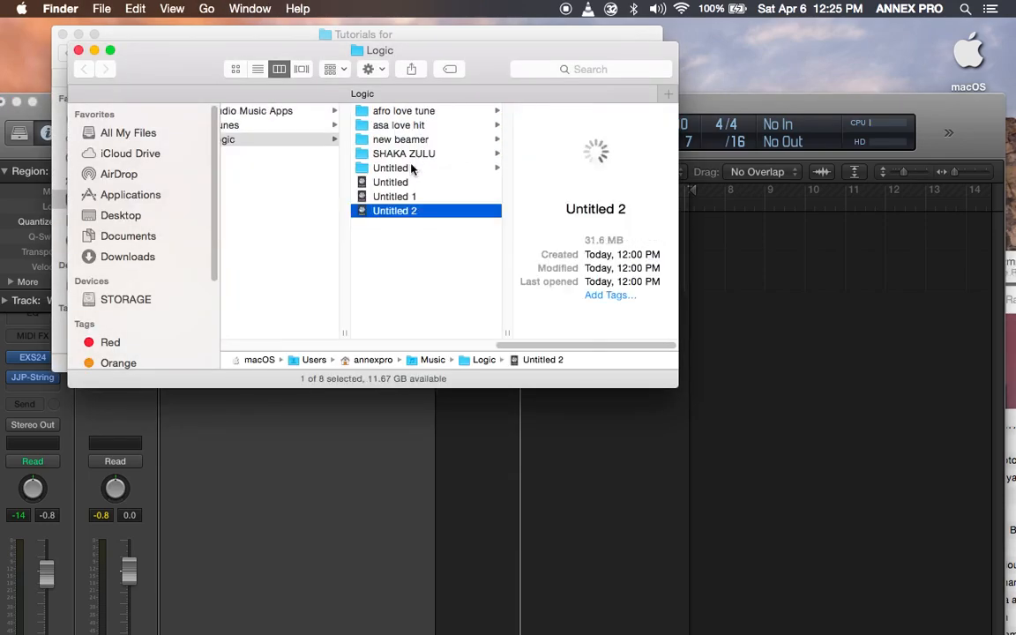
- Return to Logic Pro X and save the project under the name fhf on the Desktop, organized as a folder with its audio files
{"action": "left_click", "coordinate": [767, 106]}
{"action": "left_click", "coordinate": [130, 8]}
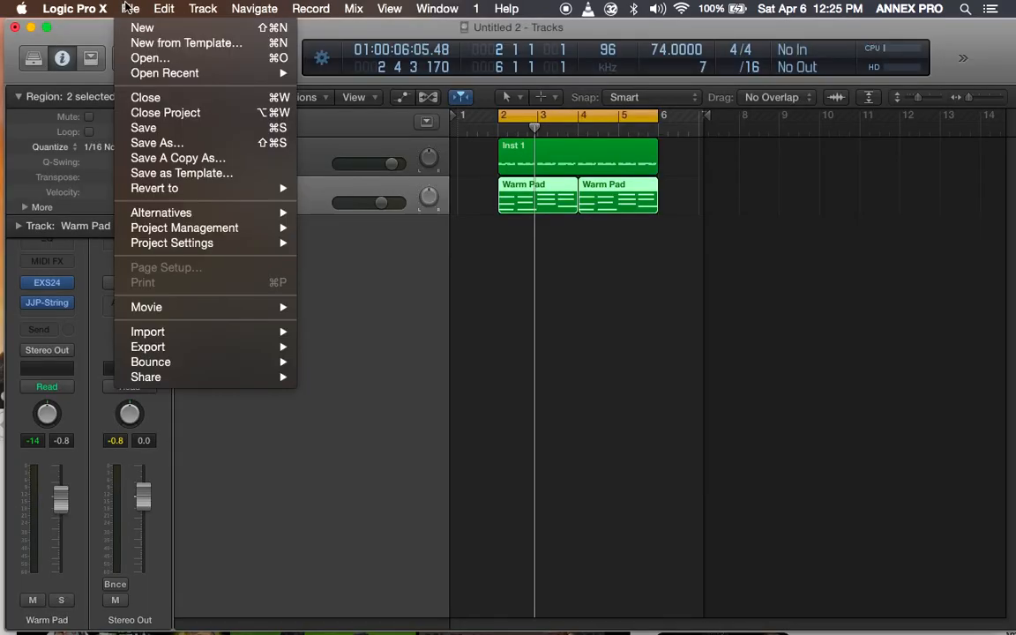
{"action": "left_click", "coordinate": [158, 143]}
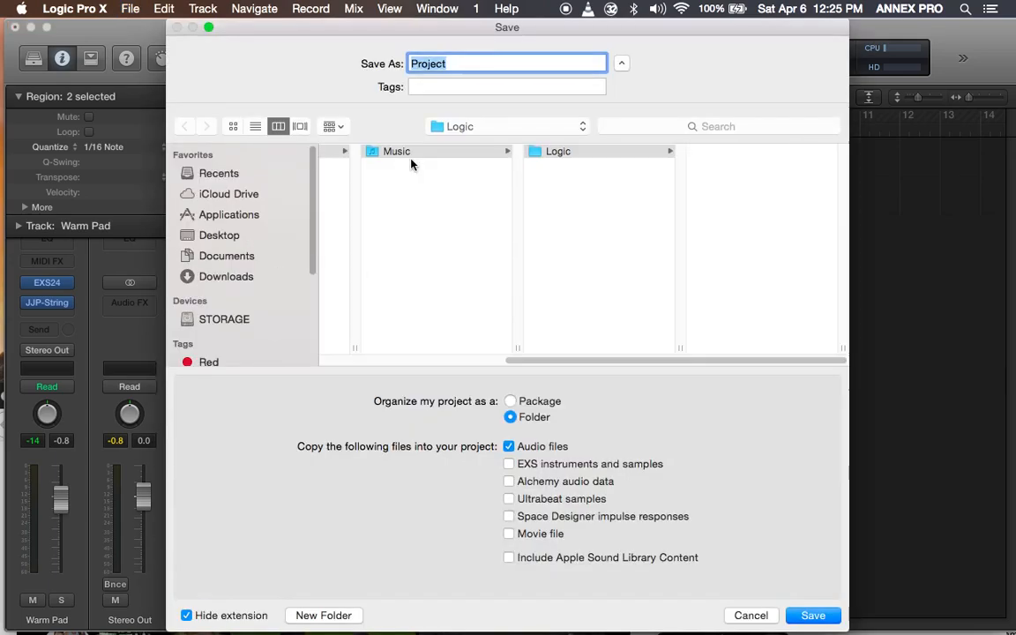
{"action": "left_click", "coordinate": [219, 233]}
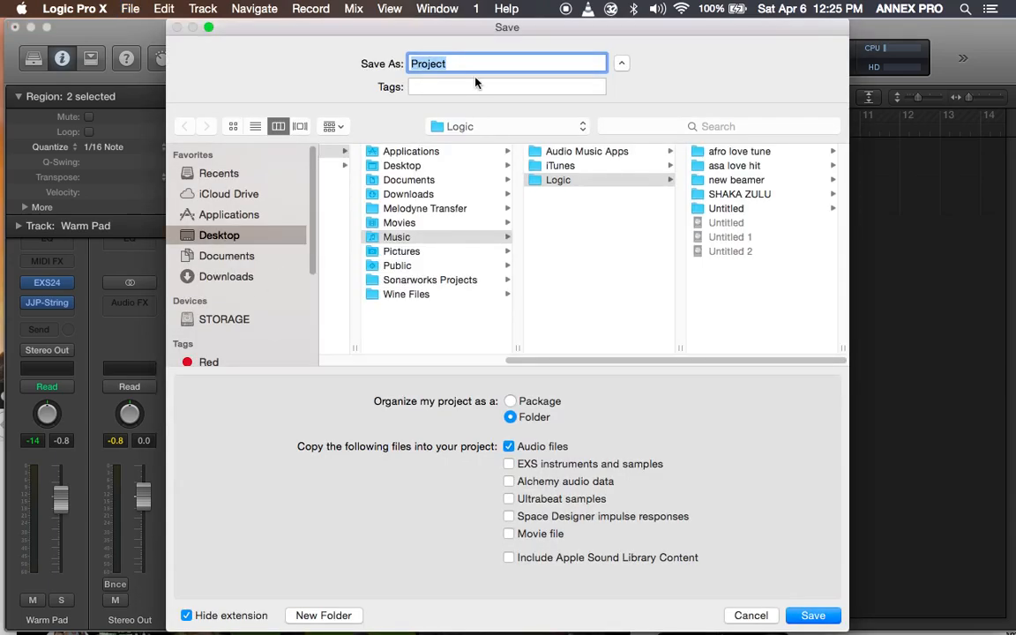
{"action": "type", "text": "fhf"}
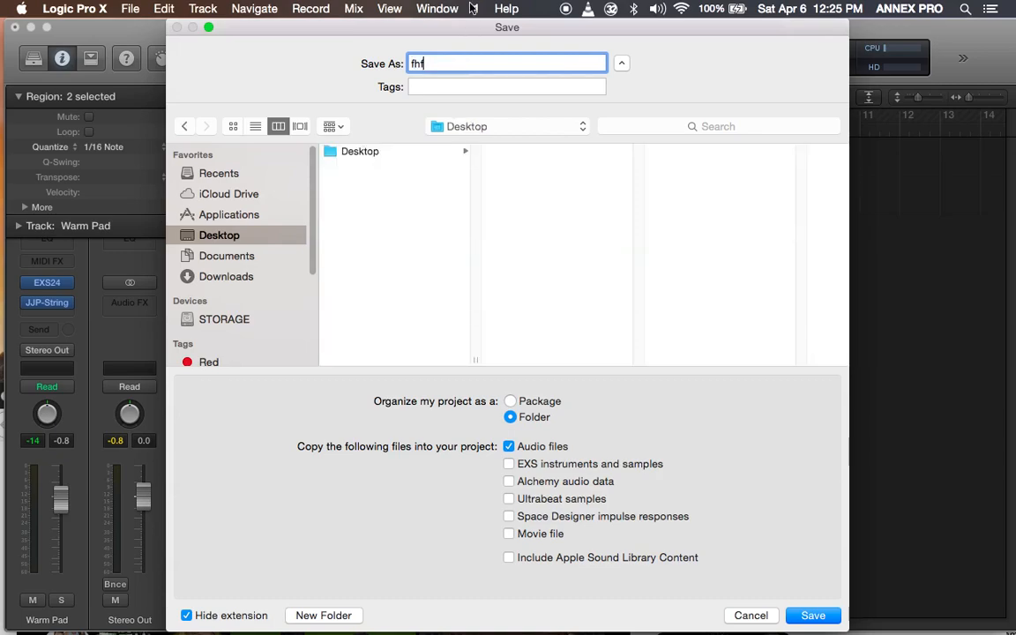
{"action": "left_click", "coordinate": [807, 616]}
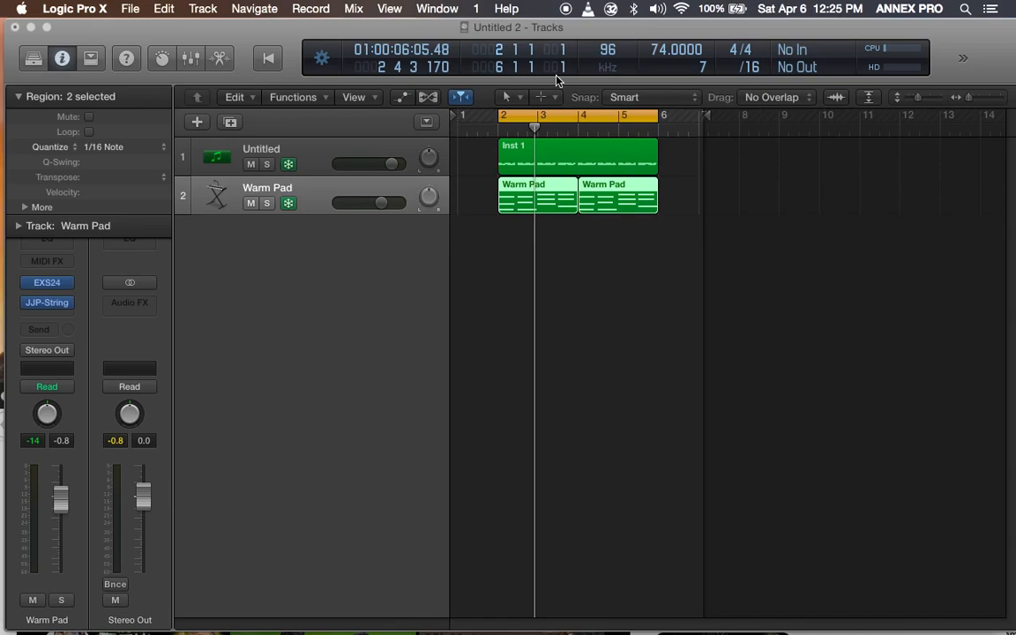
- Reveal the saved fhf project folder in Finder and view the contents of its Freeze Files folder
{"action": "right_click", "coordinate": [500, 27]}
{"action": "left_click", "coordinate": [498, 44]}
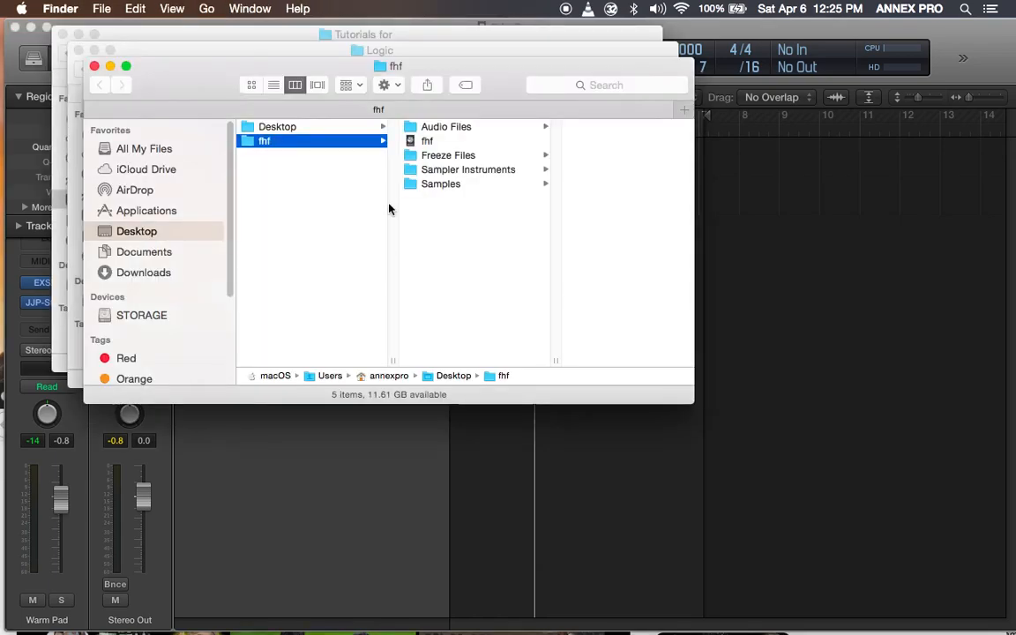
{"action": "left_click", "coordinate": [426, 140]}
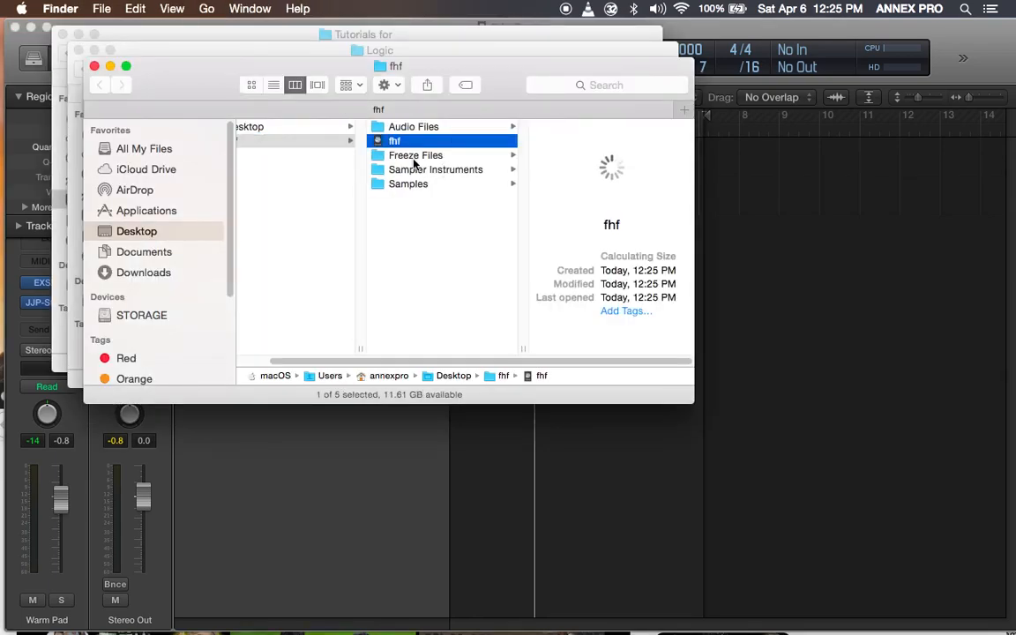
{"action": "left_click", "coordinate": [415, 156]}
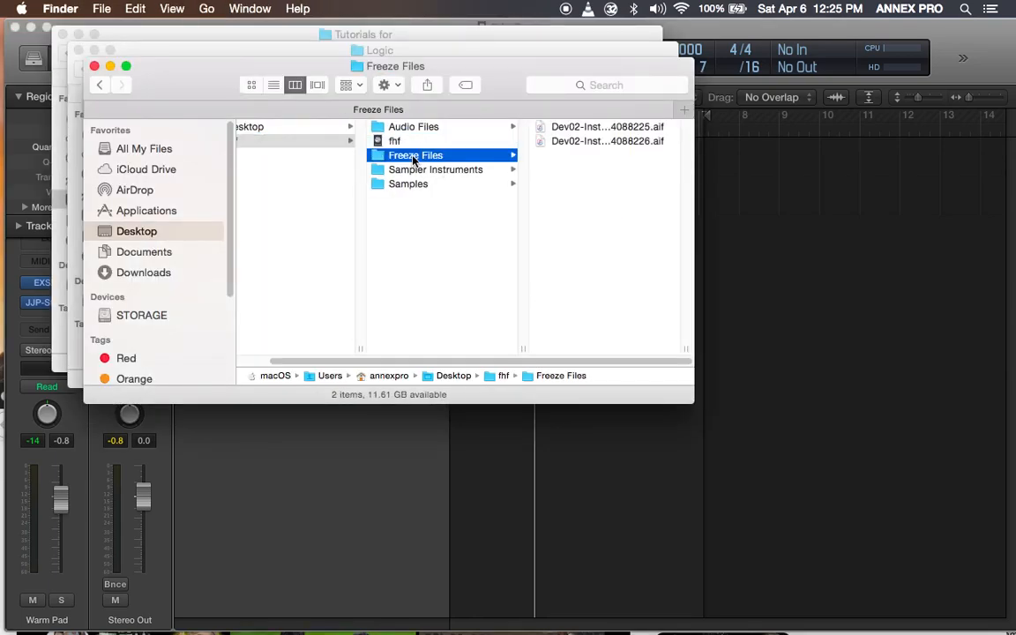
- Inspect the size information of the Freeze Files folder and close its info window
{"action": "right_click", "coordinate": [414, 158]}
{"action": "key", "text": "Escape"}
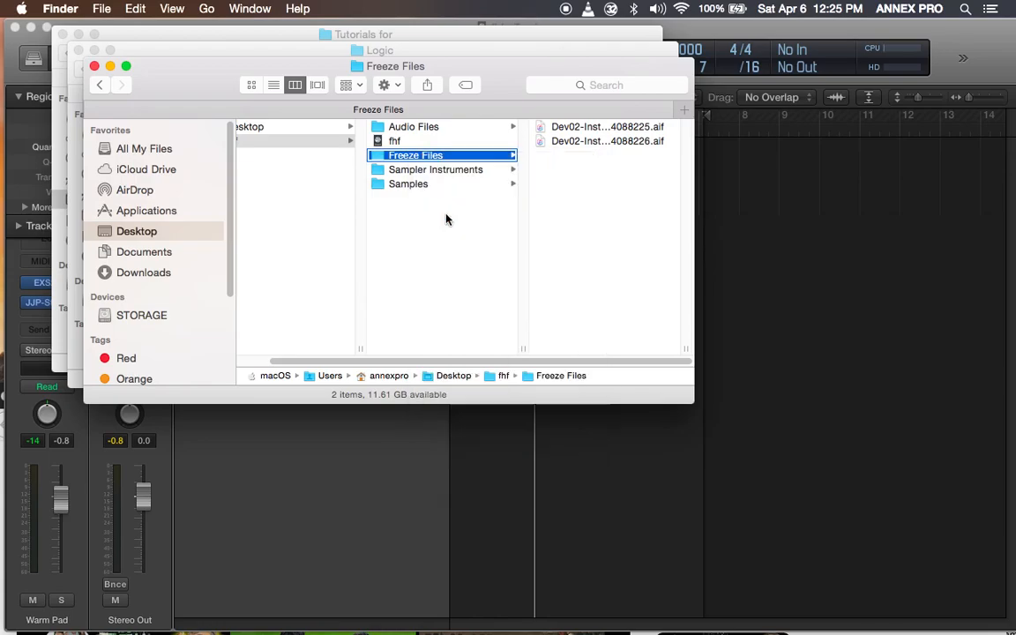
{"action": "key", "text": "super+i"}
{"action": "left_click_drag", "start_coordinate": [269, 44], "coordinate": [429, 103]}
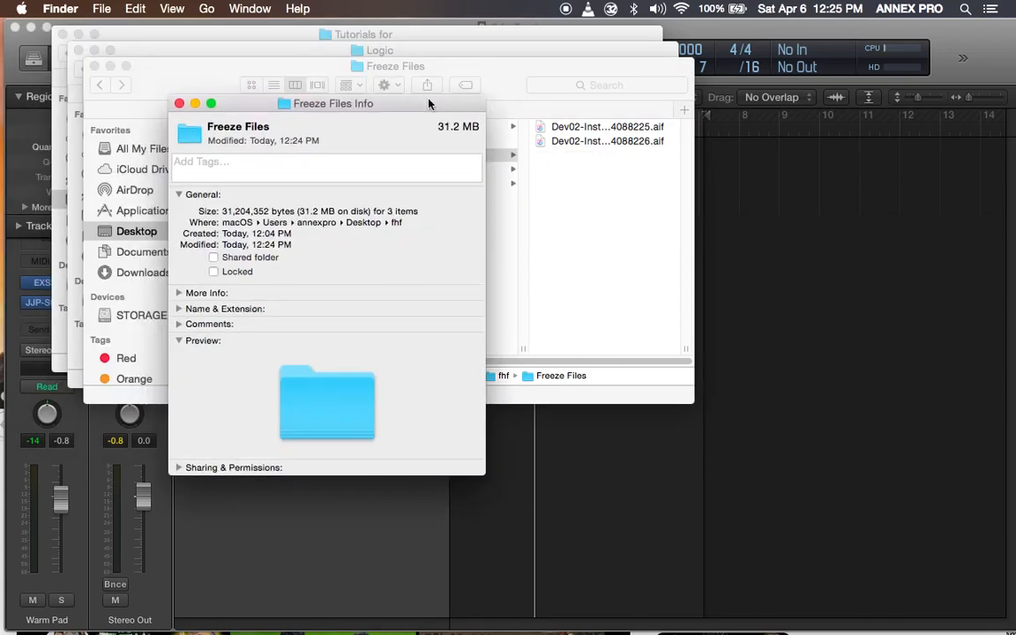
{"action": "left_click", "coordinate": [179, 104]}
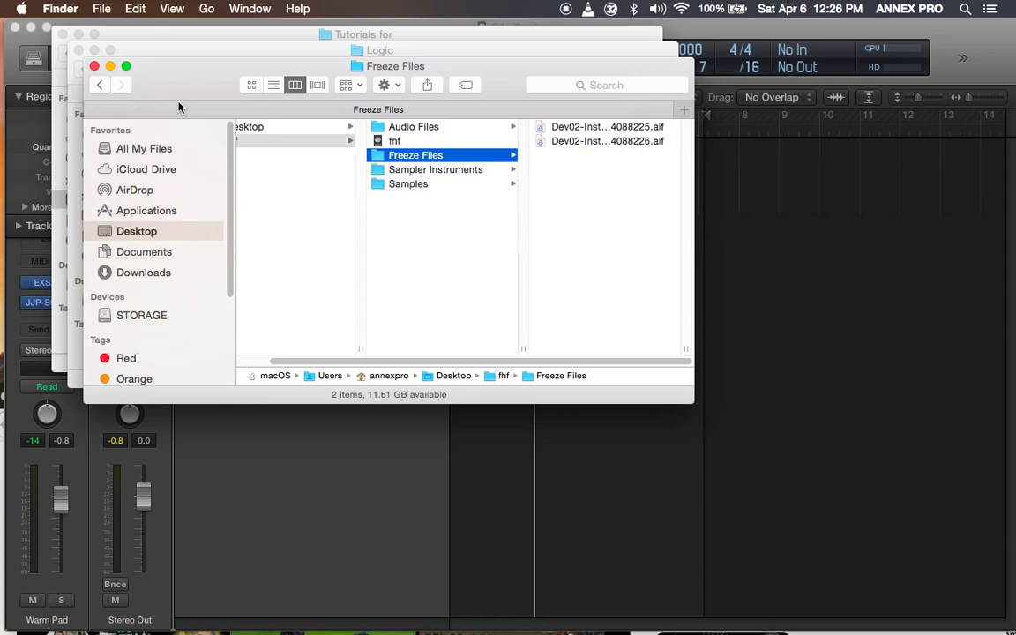
- Switch to Logic Pro X and bounce the project offline from bar 2 to bar 6 as an MP3 named fhf in the Bounces folder
{"action": "left_click", "coordinate": [850, 222]}
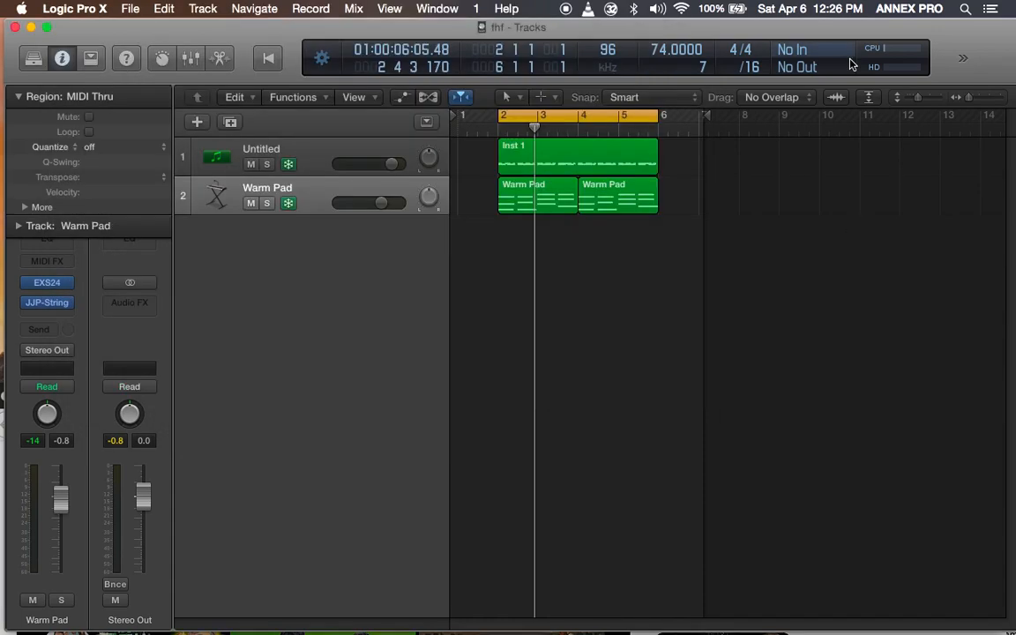
{"action": "mouse_move", "coordinate": [813, 26]}
{"action": "left_mouse_down"}
{"action": "mouse_move", "coordinate": [790, 25]}
{"action": "mouse_move", "coordinate": [808, 26]}
{"action": "left_mouse_up"}
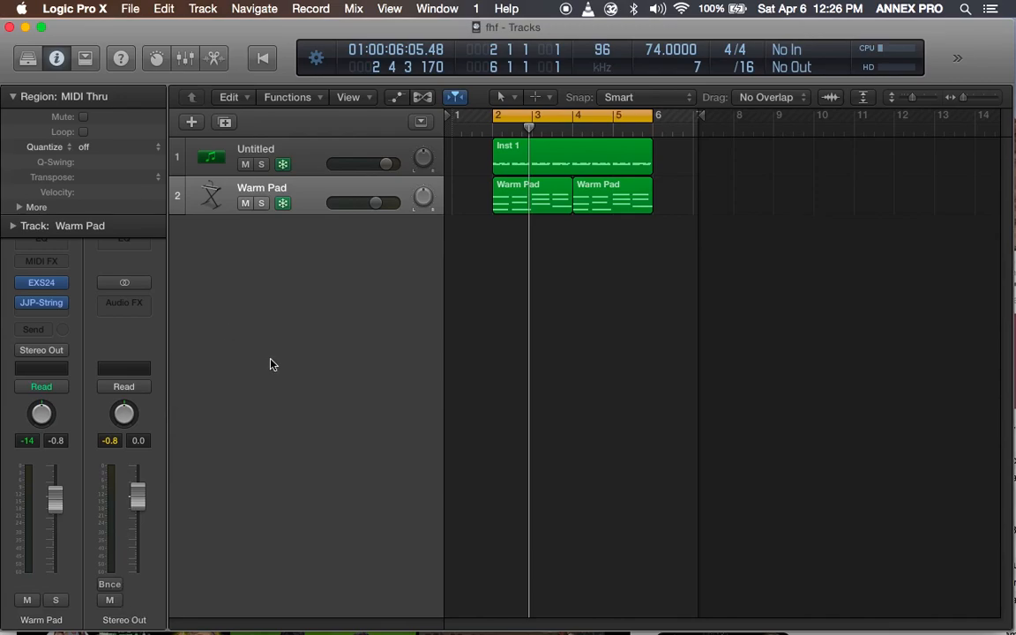
{"action": "key", "text": "super+b"}
{"action": "left_click", "coordinate": [322, 159]}
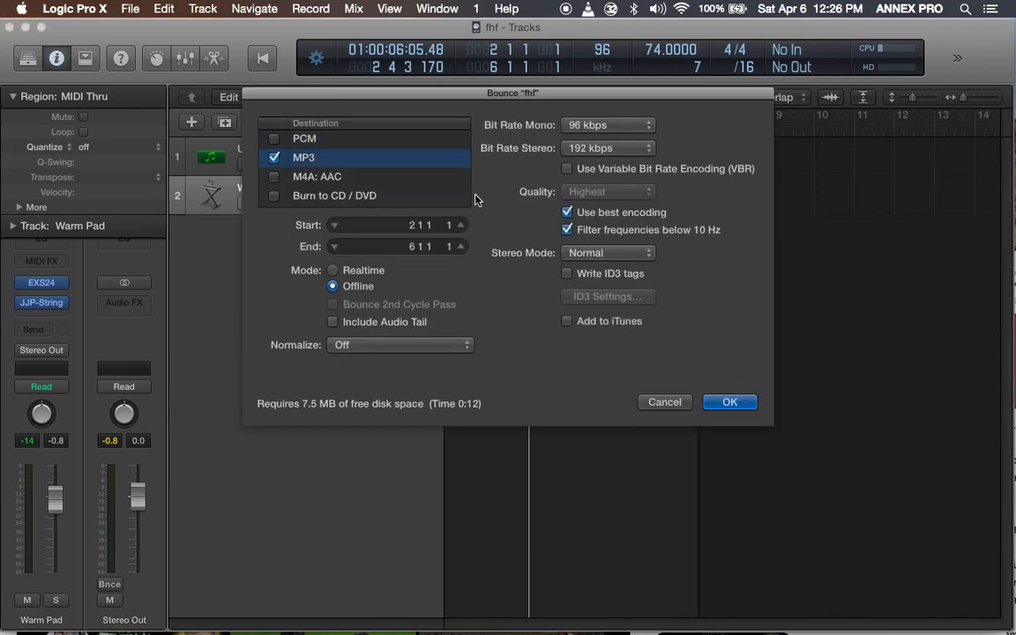
{"action": "left_click", "coordinate": [729, 402]}
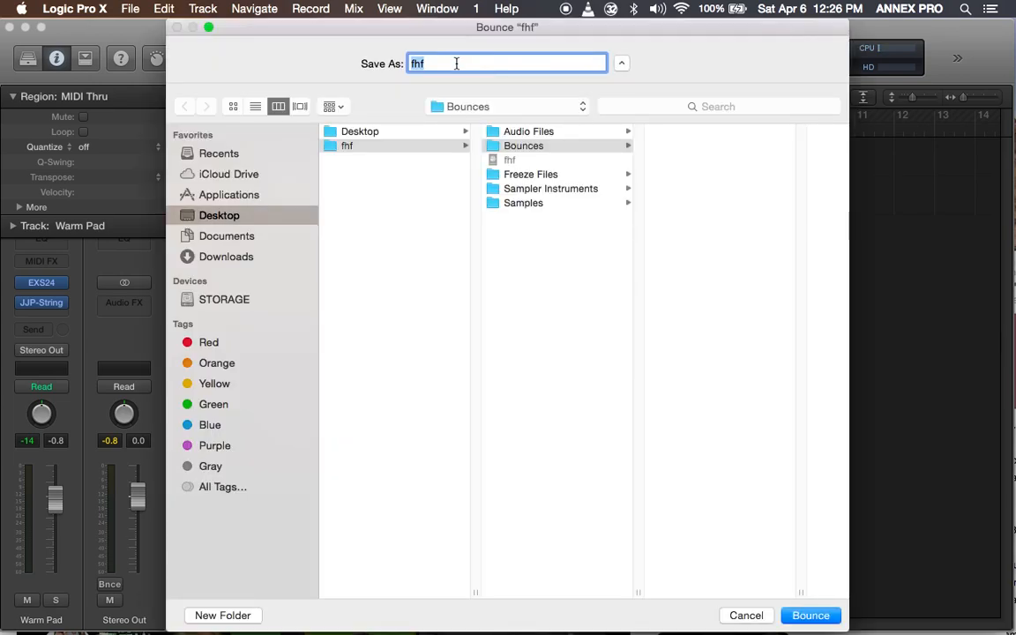
{"action": "left_click", "coordinate": [811, 615]}
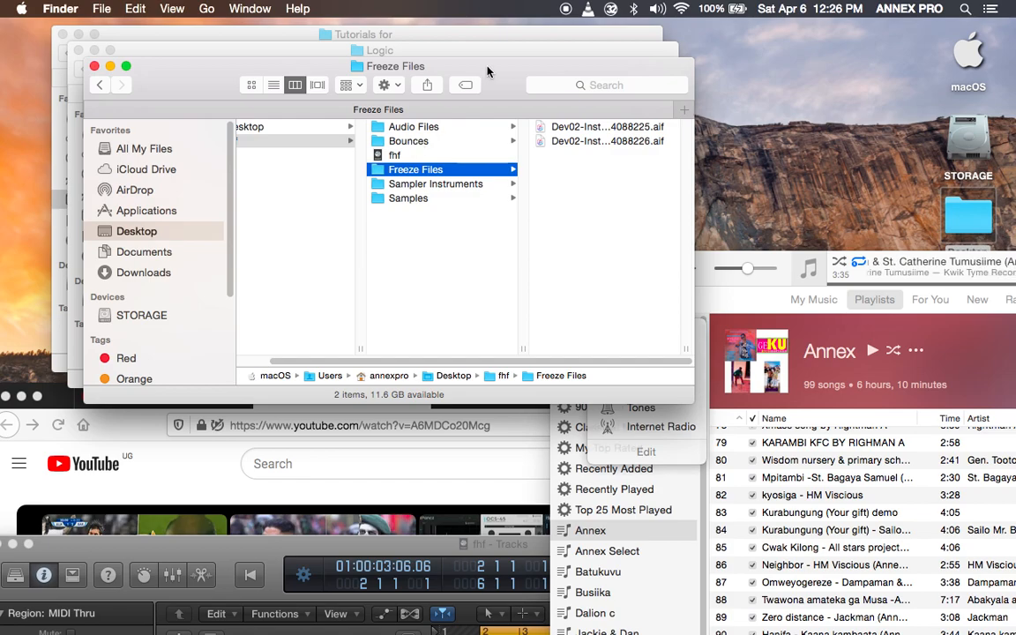
- Locate the bounced fhf.mp3 in the project's Bounces folder in Finder
{"action": "left_click", "coordinate": [420, 143]}
{"action": "left_click", "coordinate": [552, 130]}
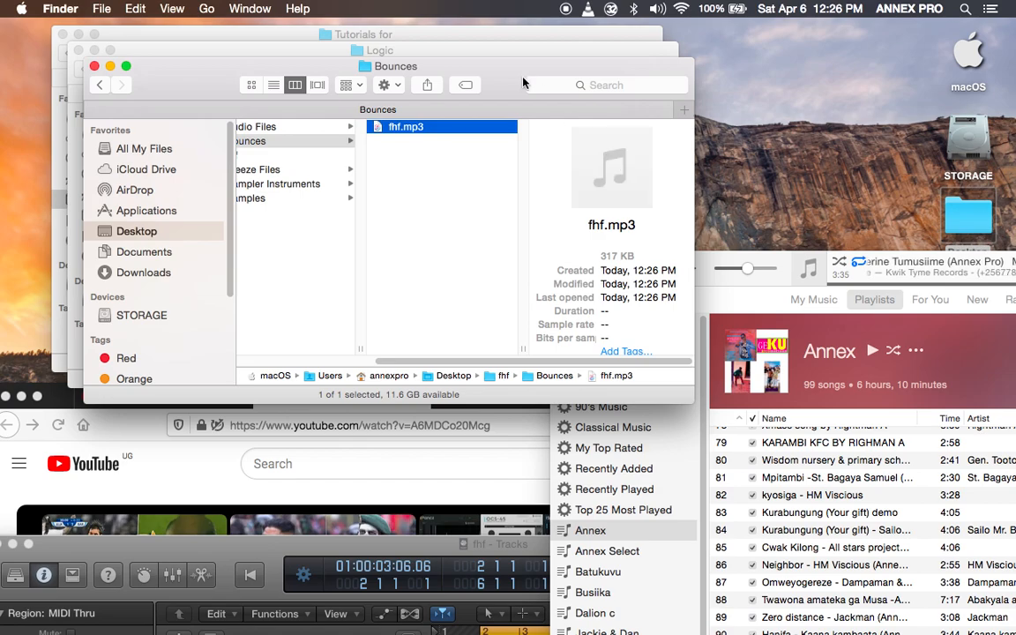
{"action": "left_click_drag", "start_coordinate": [521, 84], "coordinate": [523, 69]}
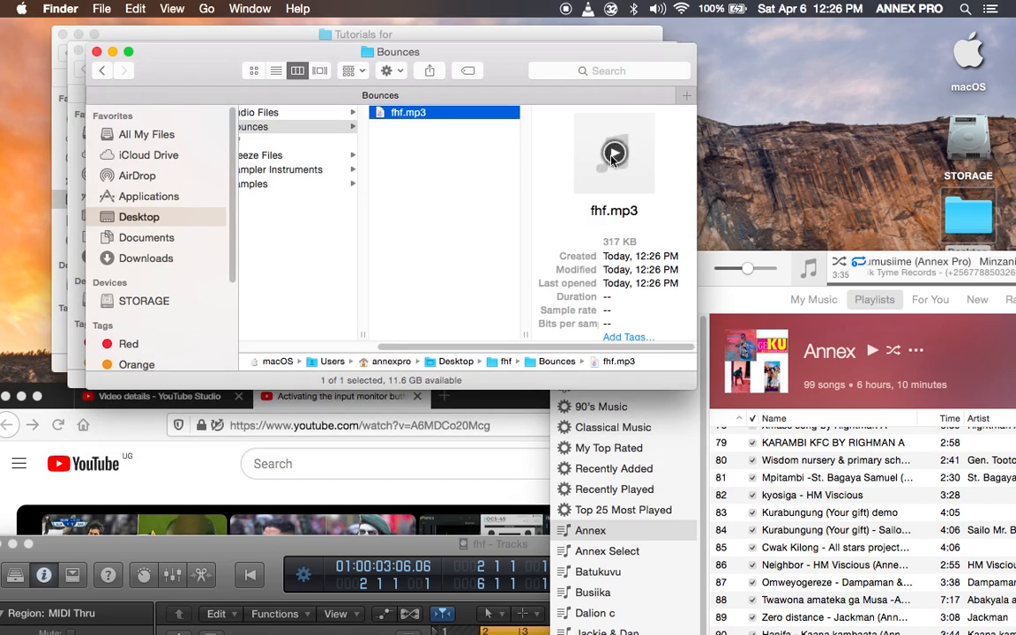
- Return to Logic Pro X, unfreeze both the Untitled and Warm Pad tracks, and close the project
{"action": "left_click_drag", "start_coordinate": [282, 545], "coordinate": [300, 29]}
{"action": "left_click", "coordinate": [289, 164]}
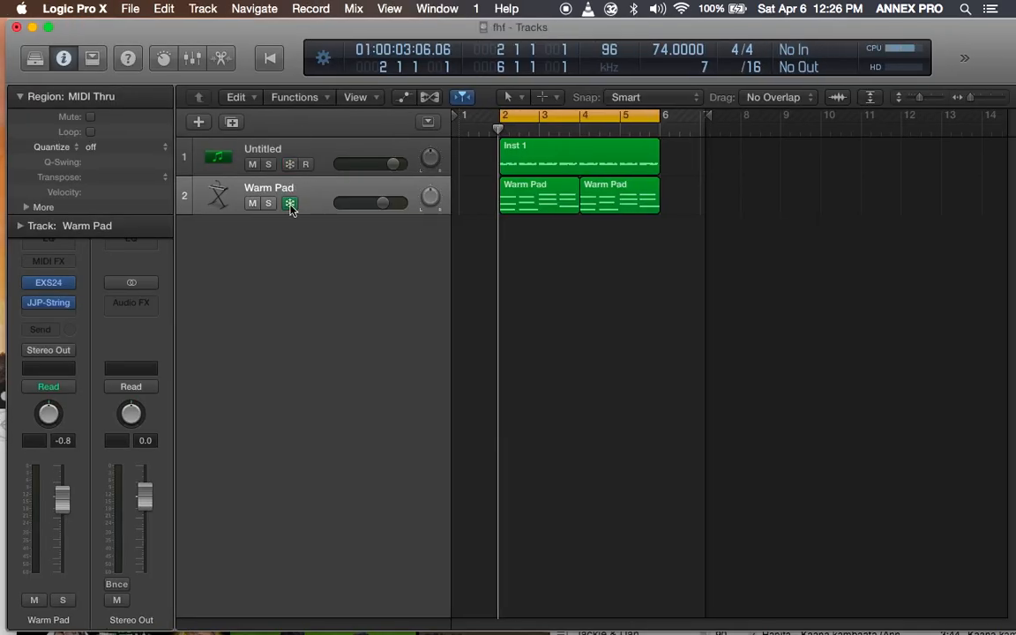
{"action": "left_click", "coordinate": [290, 203]}
{"action": "mouse_move", "coordinate": [418, 35]}
{"action": "left_mouse_down"}
{"action": "mouse_move", "coordinate": [451, 75]}
{"action": "mouse_move", "coordinate": [379, 288]}
{"action": "mouse_move", "coordinate": [451, 382]}
{"action": "mouse_move", "coordinate": [411, 38]}
{"action": "left_mouse_up"}
{"action": "left_click", "coordinate": [10, 34]}
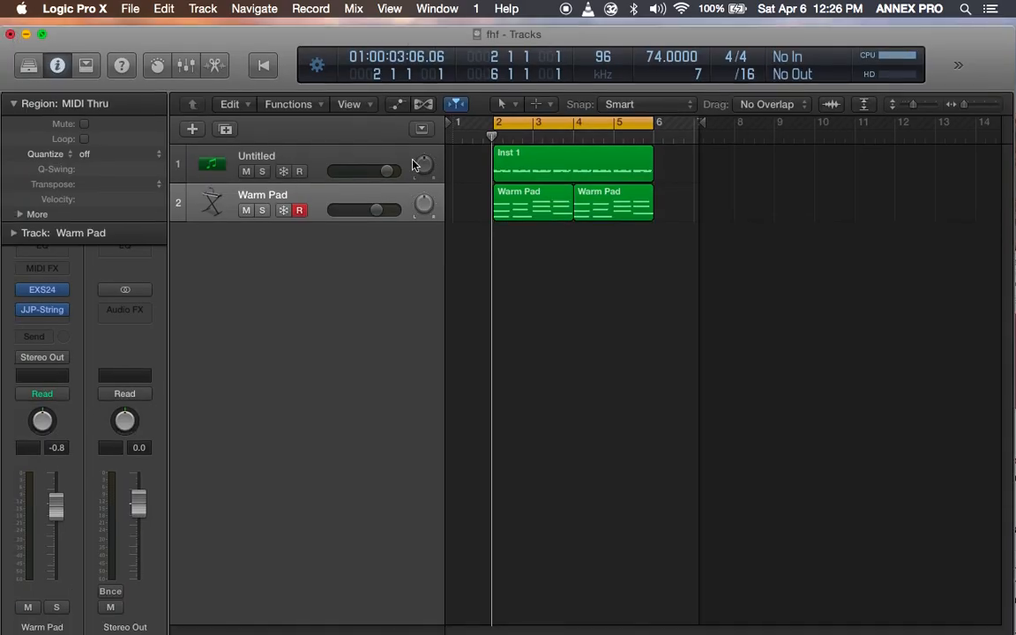
{"action": "left_click", "coordinate": [631, 240]}
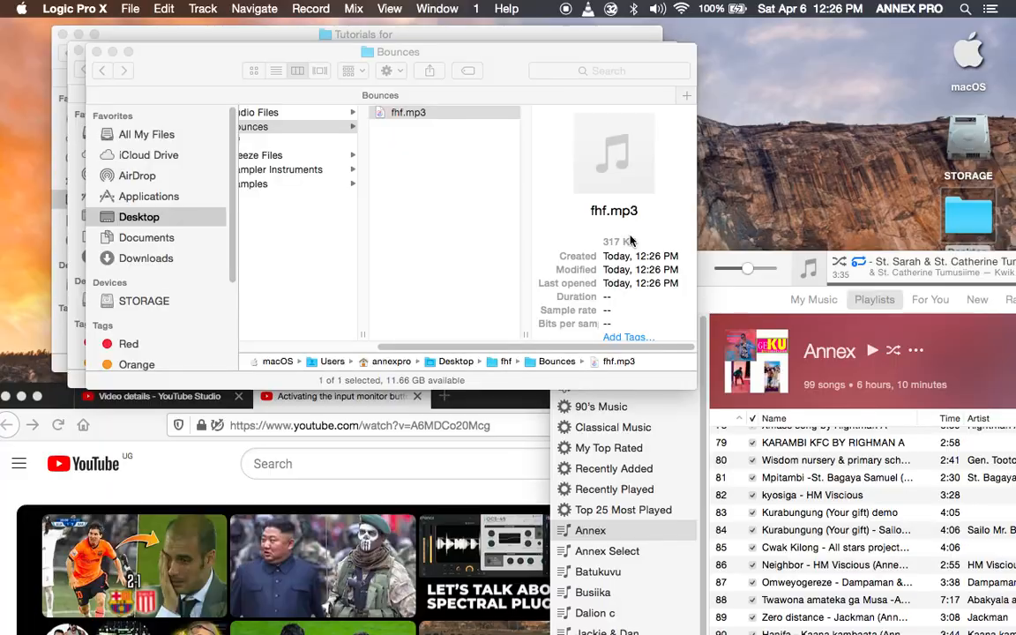
- In Finder, check the size information of the fhf project's Freeze Files folder again
{"action": "left_click_drag", "start_coordinate": [505, 59], "coordinate": [517, 51]}
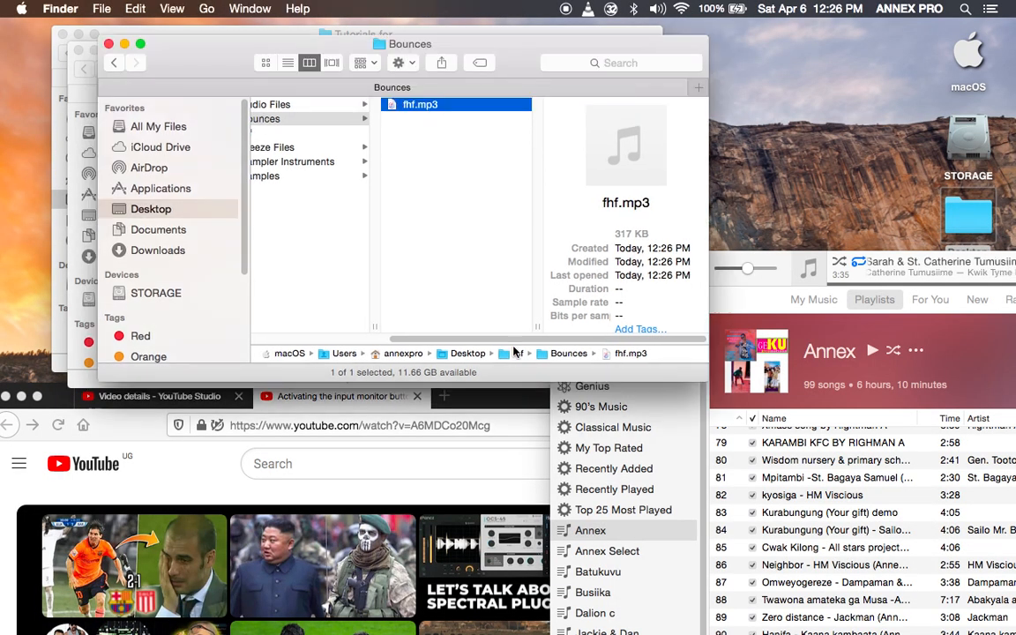
{"action": "scroll", "coordinate": [514, 351], "scroll_direction": "left", "scroll_amount": 3}
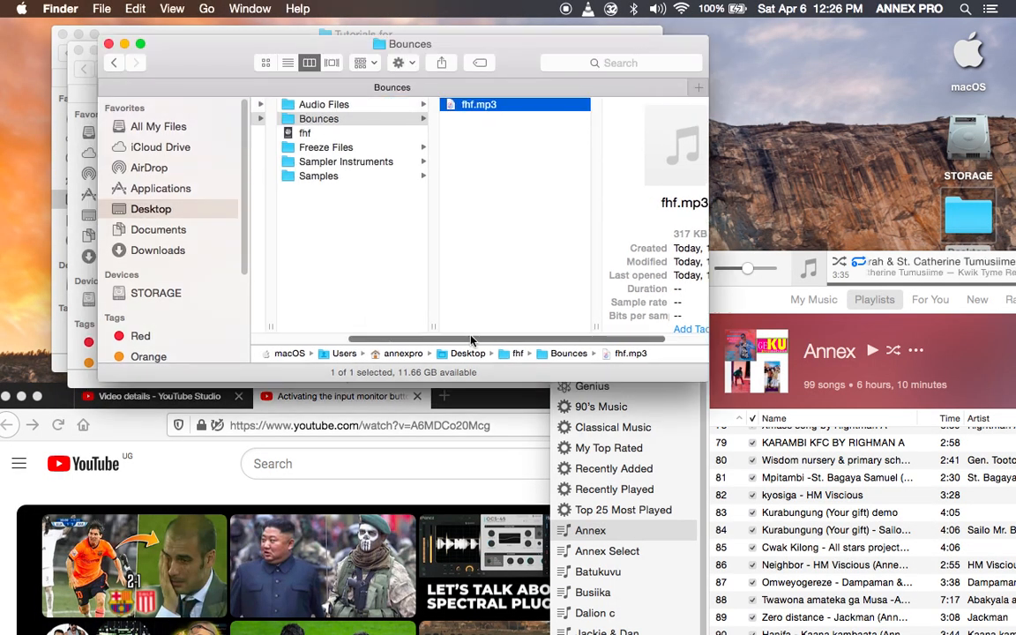
{"action": "left_click", "coordinate": [330, 148]}
{"action": "right_click", "coordinate": [332, 150]}
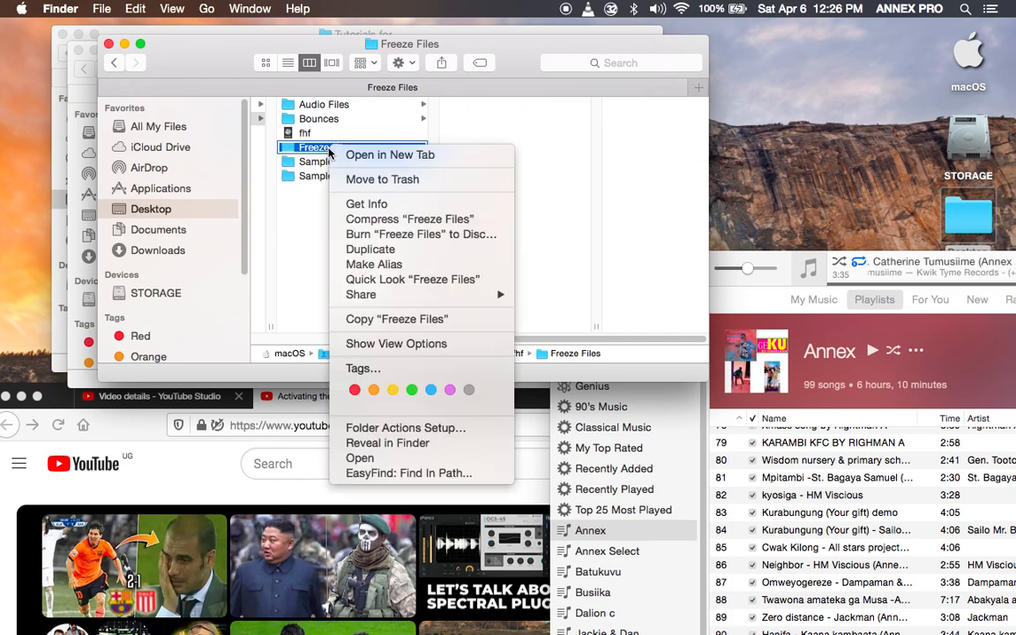
{"action": "left_click", "coordinate": [367, 205]}
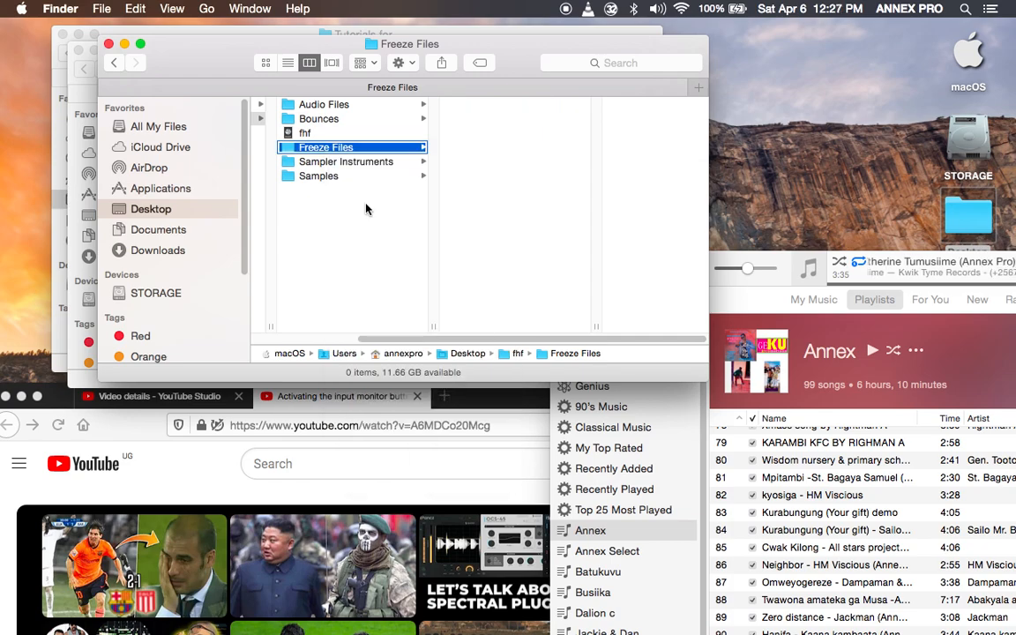
{"action": "left_click_drag", "start_coordinate": [277, 38], "coordinate": [383, 50]}
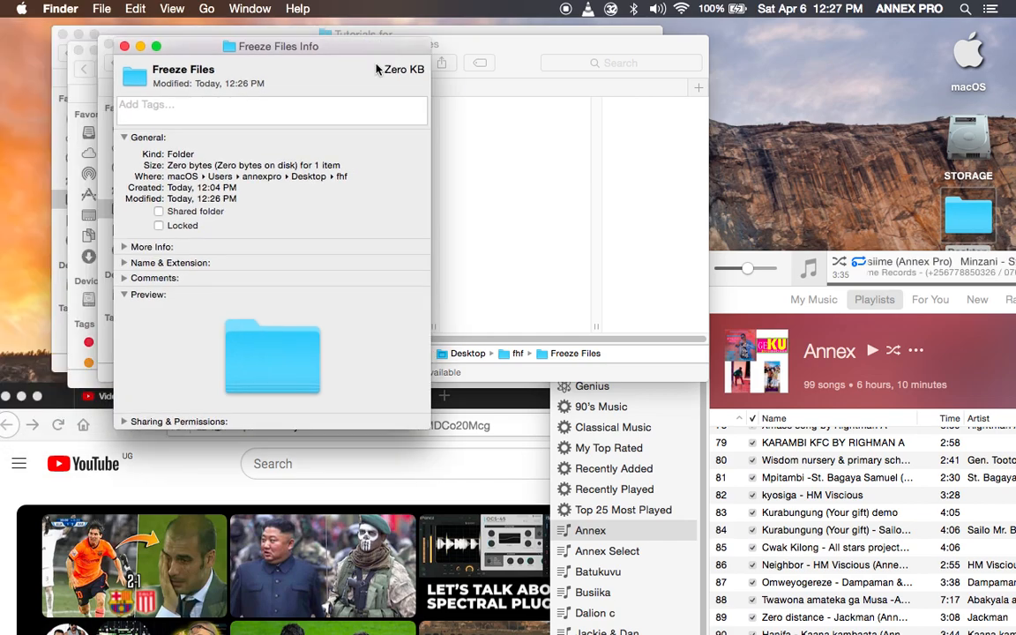